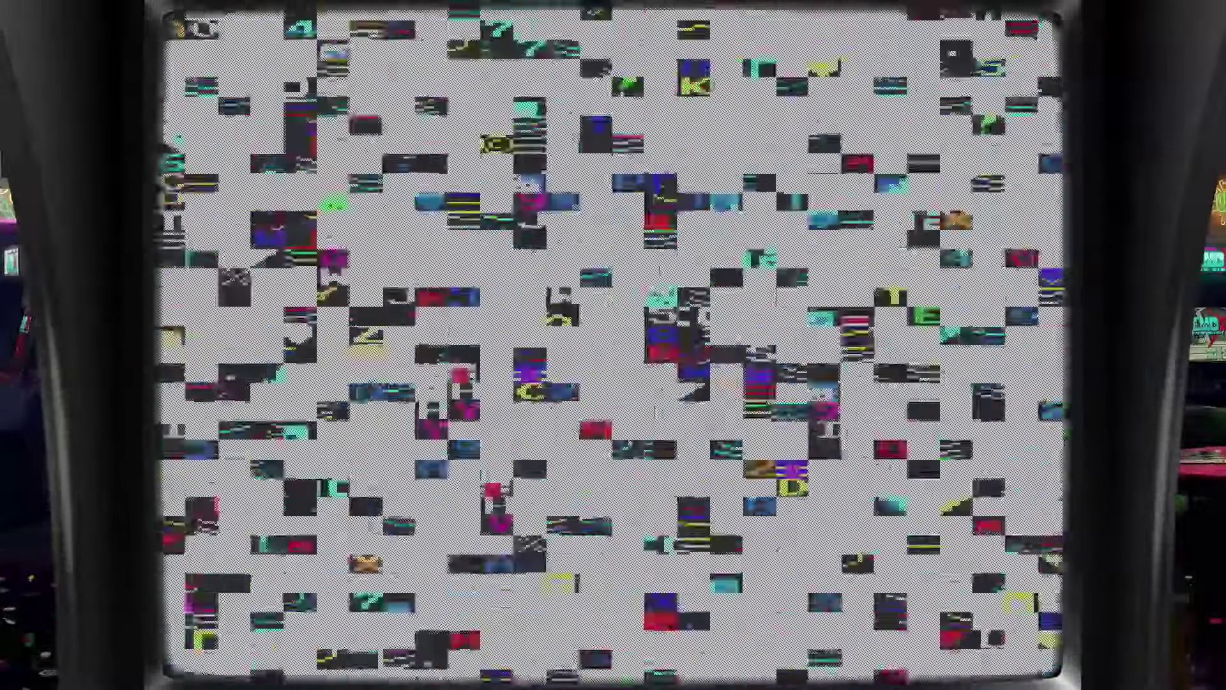
Add two credits to Galaga and start a one-player game.
key(5)
key(5)
key(1)
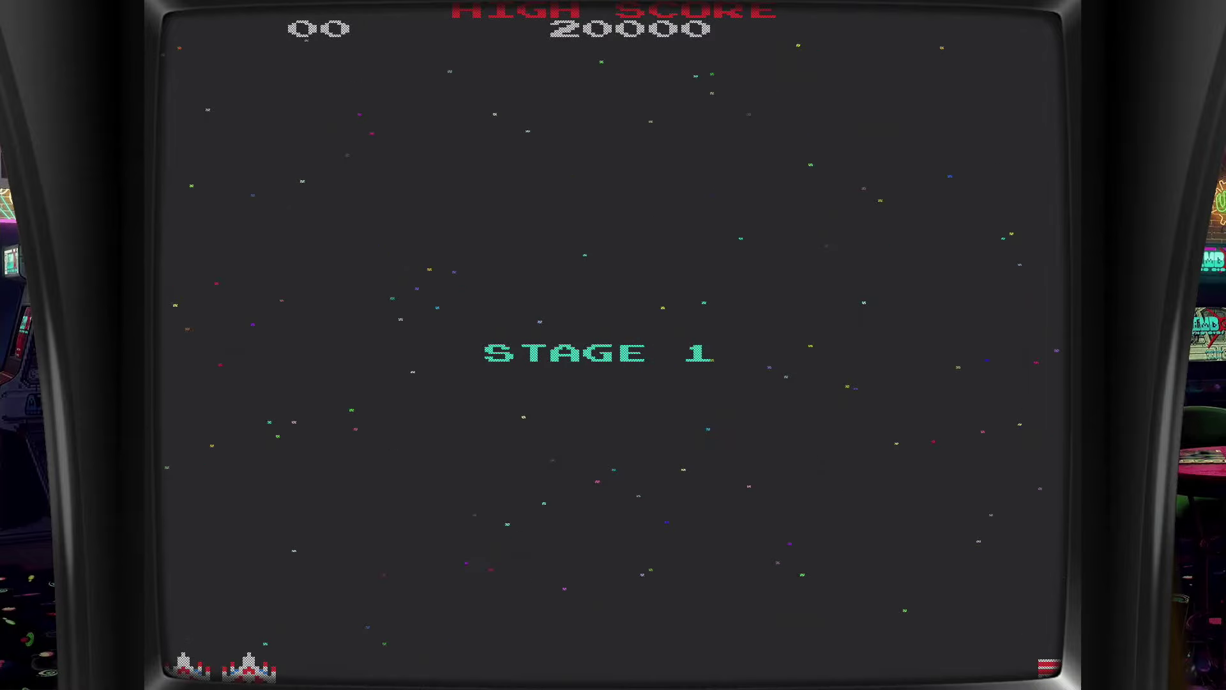
Play stage 1 of Galaga, moving the ship and shooting the enemies, and quit back to the game list.
key(ctrl)
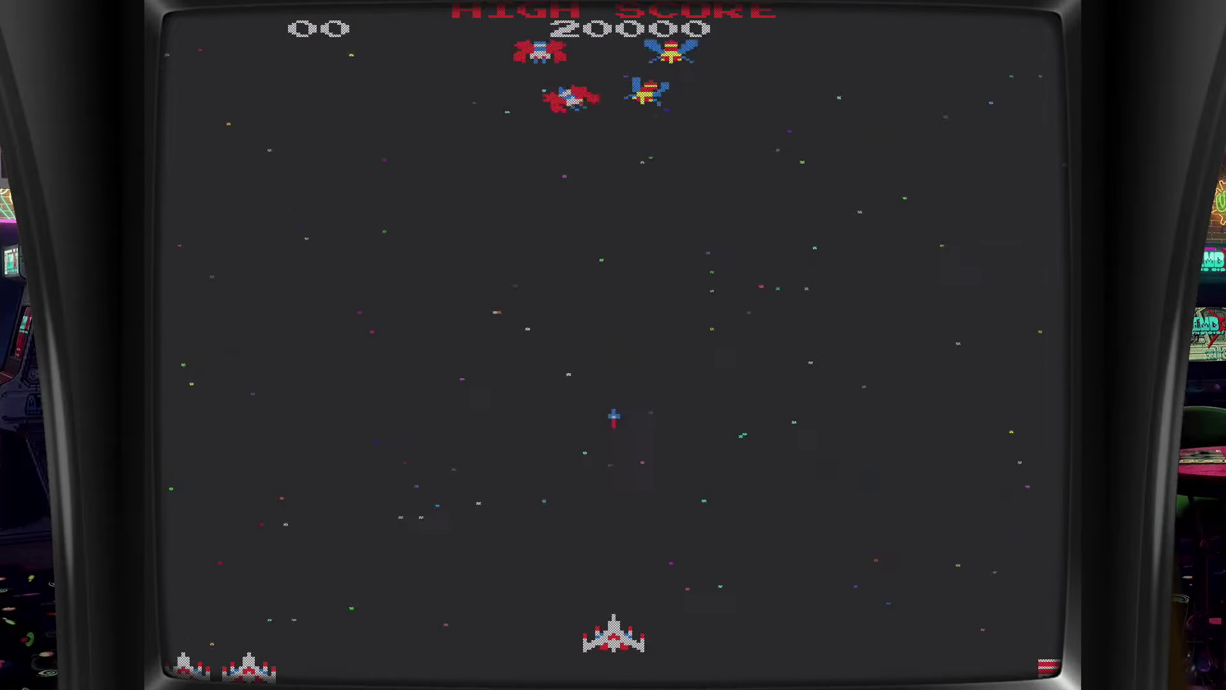
key(Right)
key(Left)
key(Right)
key(ctrl)
key(Left)
key(ctrl)
key(Right)
key(ctrl)
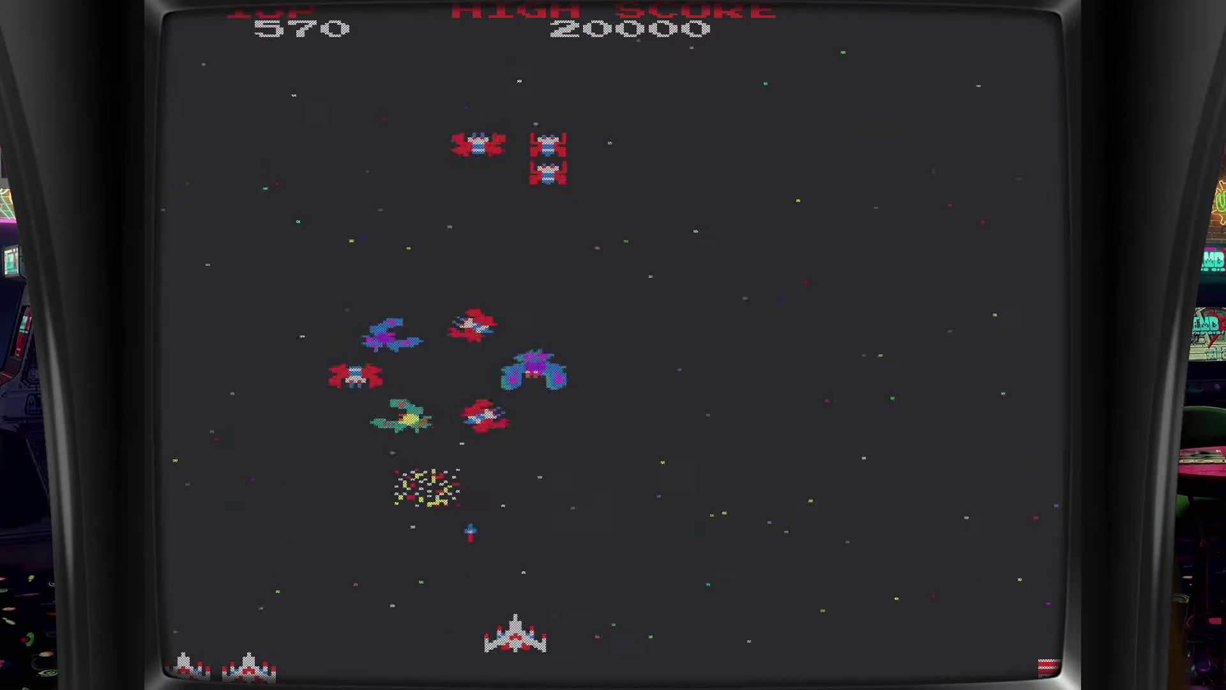
key(Left)
key(ctrl)
key(ctrl)
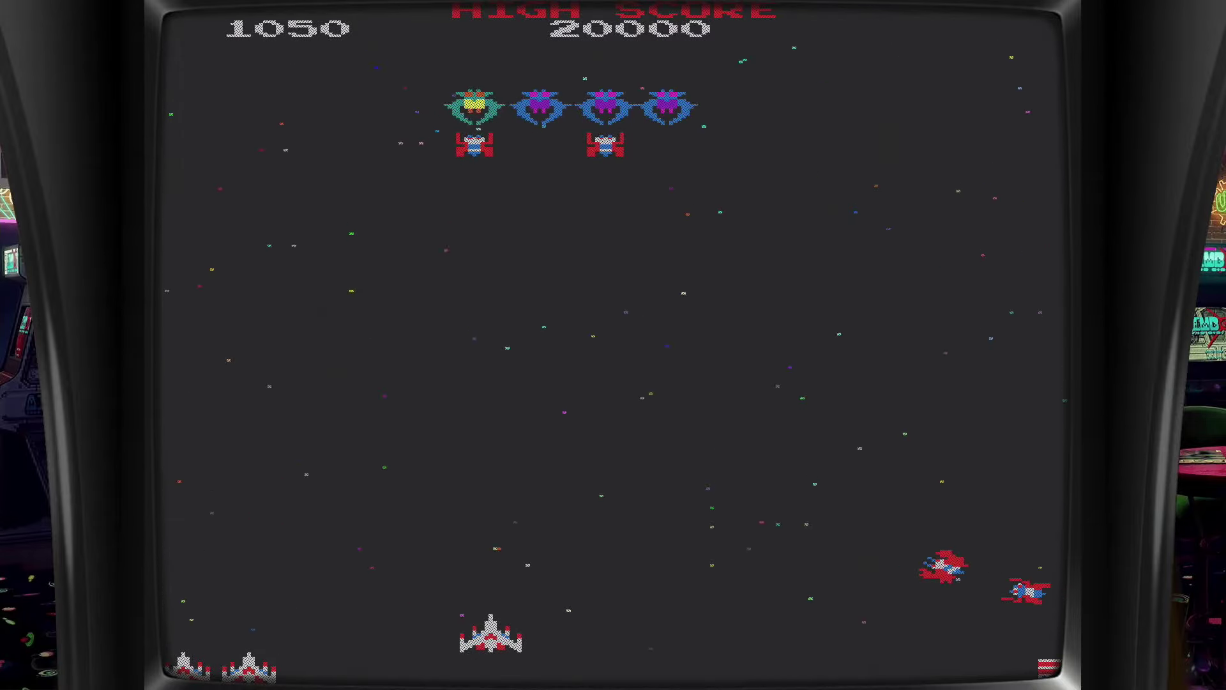
key(Escape)
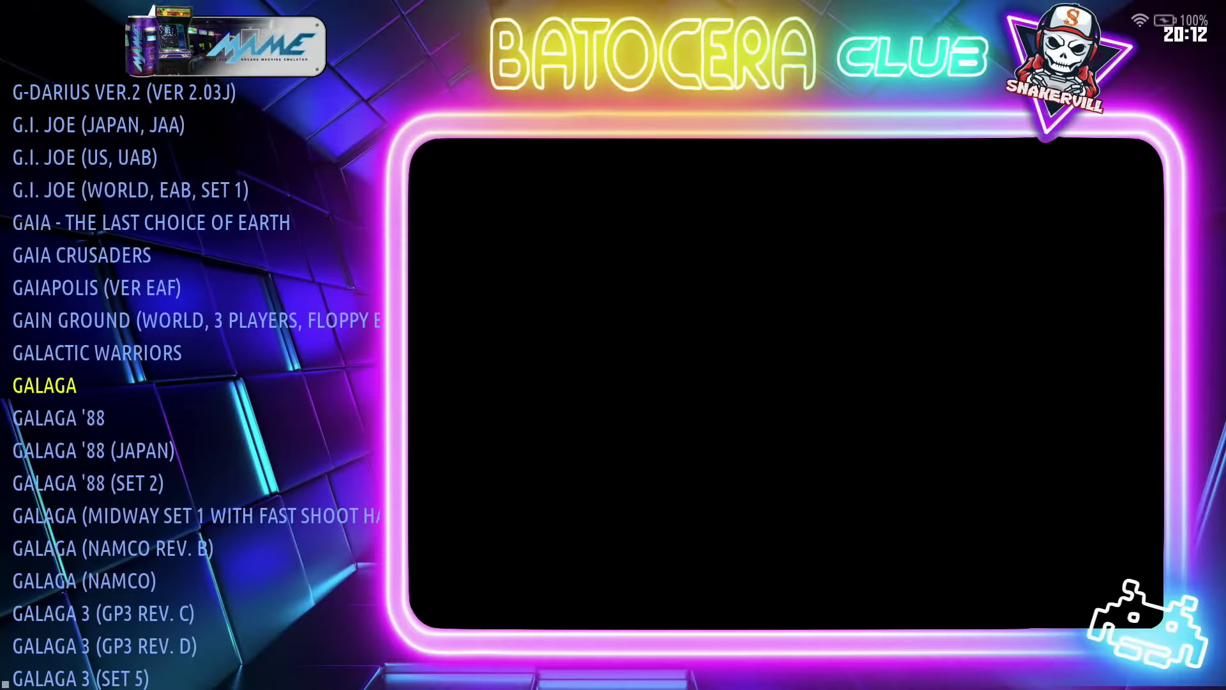
Open the advanced system options for MAME from the game list's view options.
key(BackSpace)
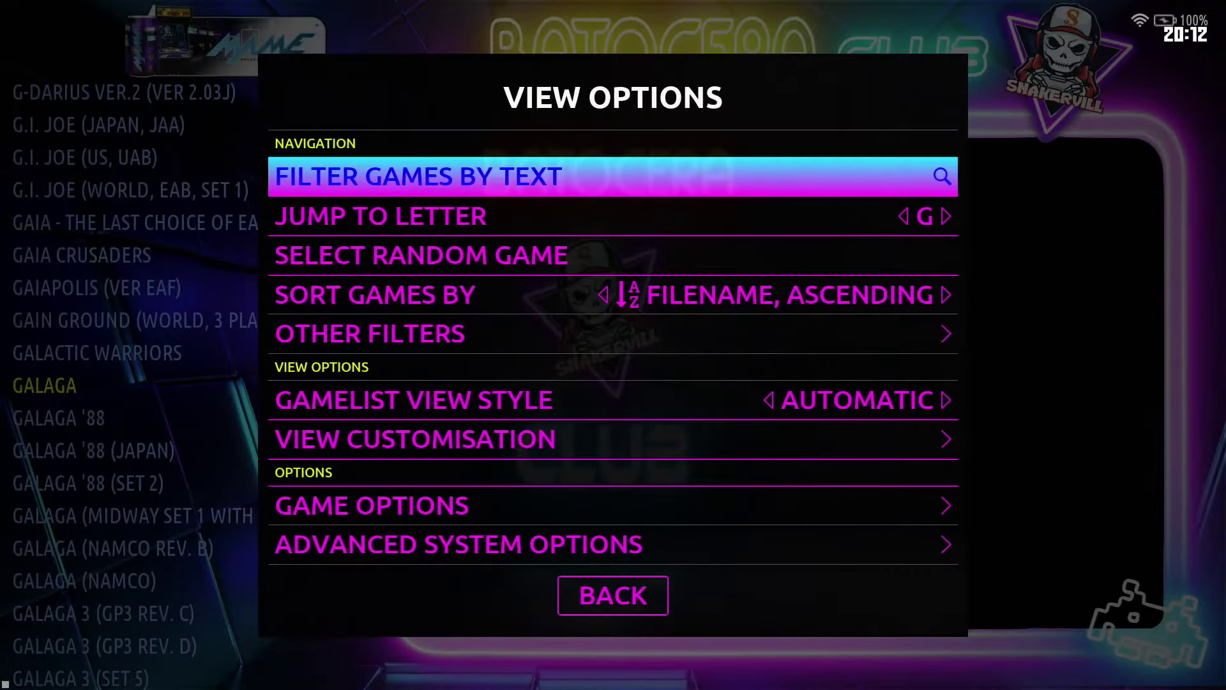
key(Down)
key(Down)
key(Down)
key(Down)
key(Down)
key(Down)
key(Down)
key(Return)
Set the MAME decoration to DEFAULT_UNGLAZED.
key(Down)
key(Down)
key(Down)
key(Down)
key(Down)
key(Down)
key(Down)
key(Down)
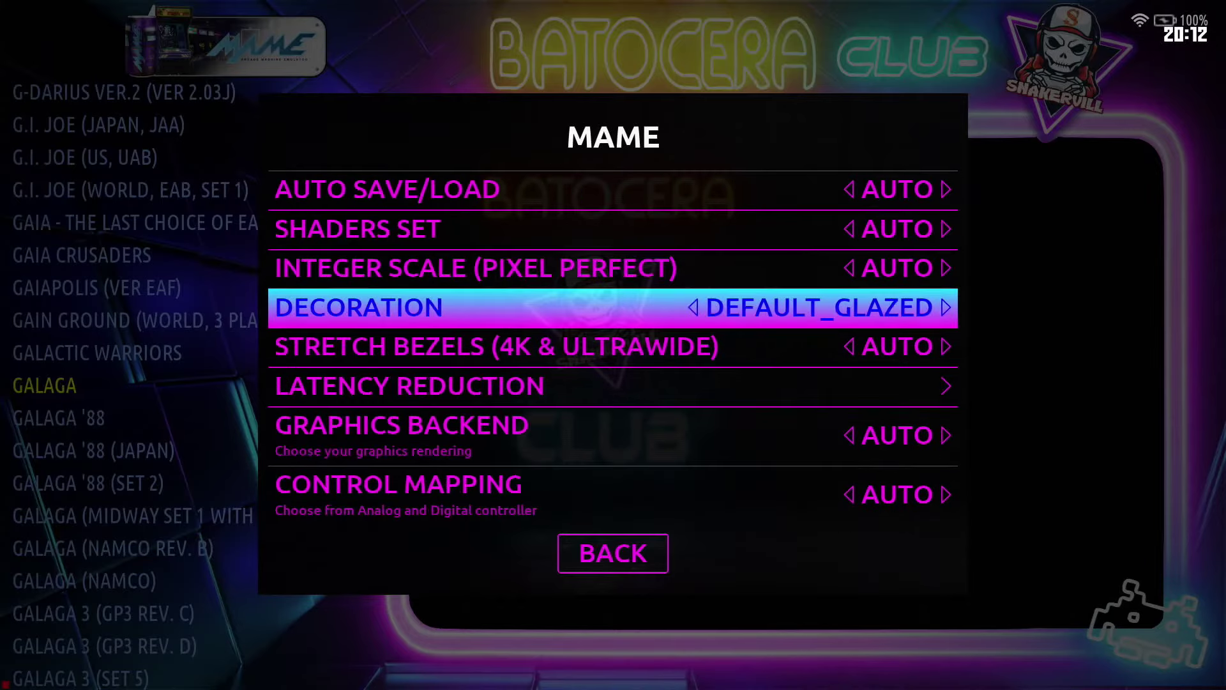
key(Return)
key(Down)
key(Return)
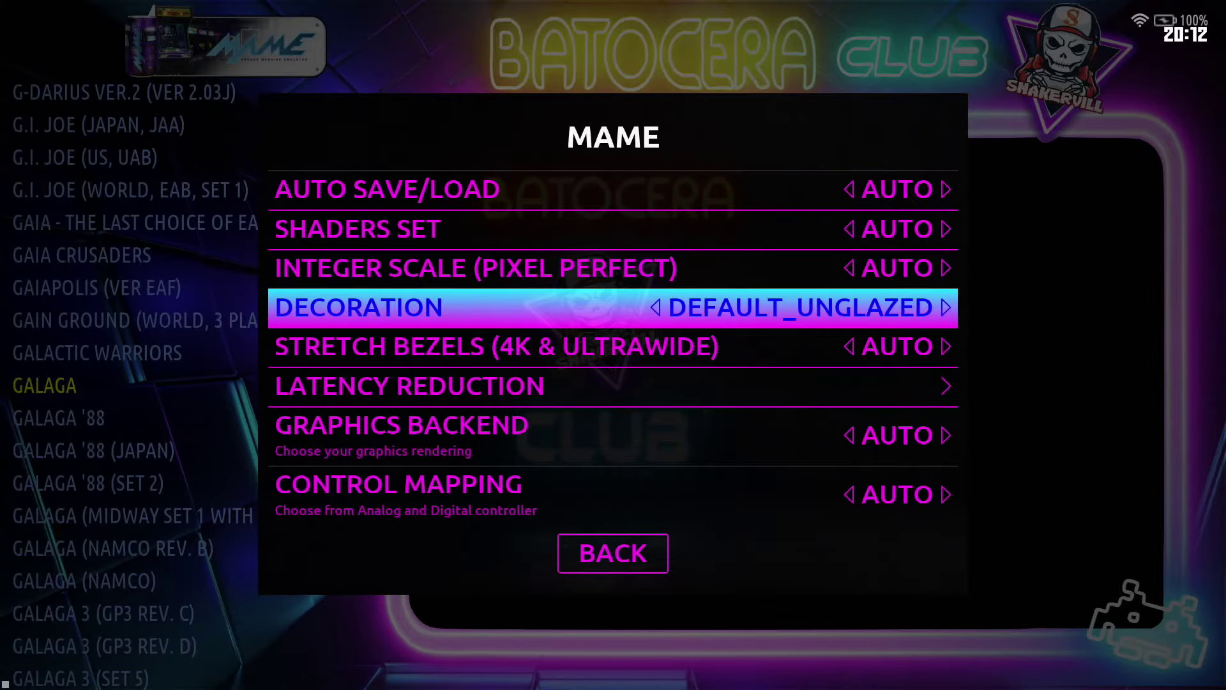
Turn off the MAME bezel by setting the decoration to NONE.
key(Up)
key(Up)
key(Up)
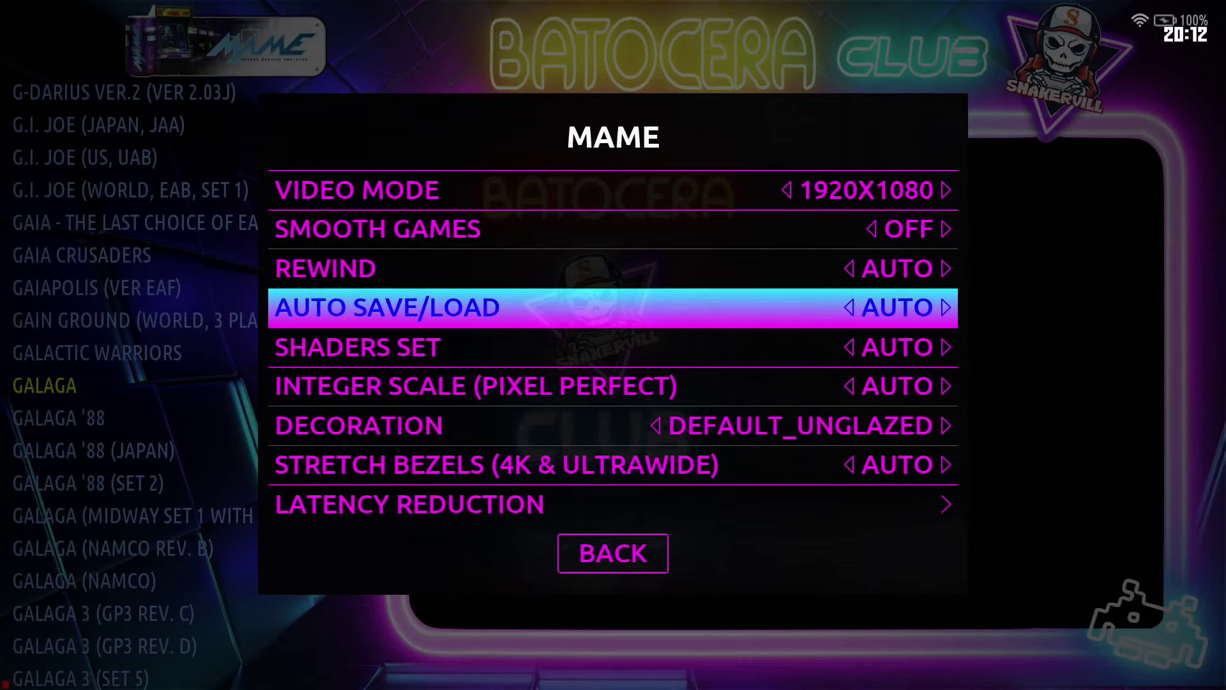
key(Down)
key(Down)
key(Down)
key(Return)
key(Up)
key(Up)
key(Up)
key(Up)
key(Up)
key(Up)
key(Up)
key(Up)
key(Up)
key(Up)
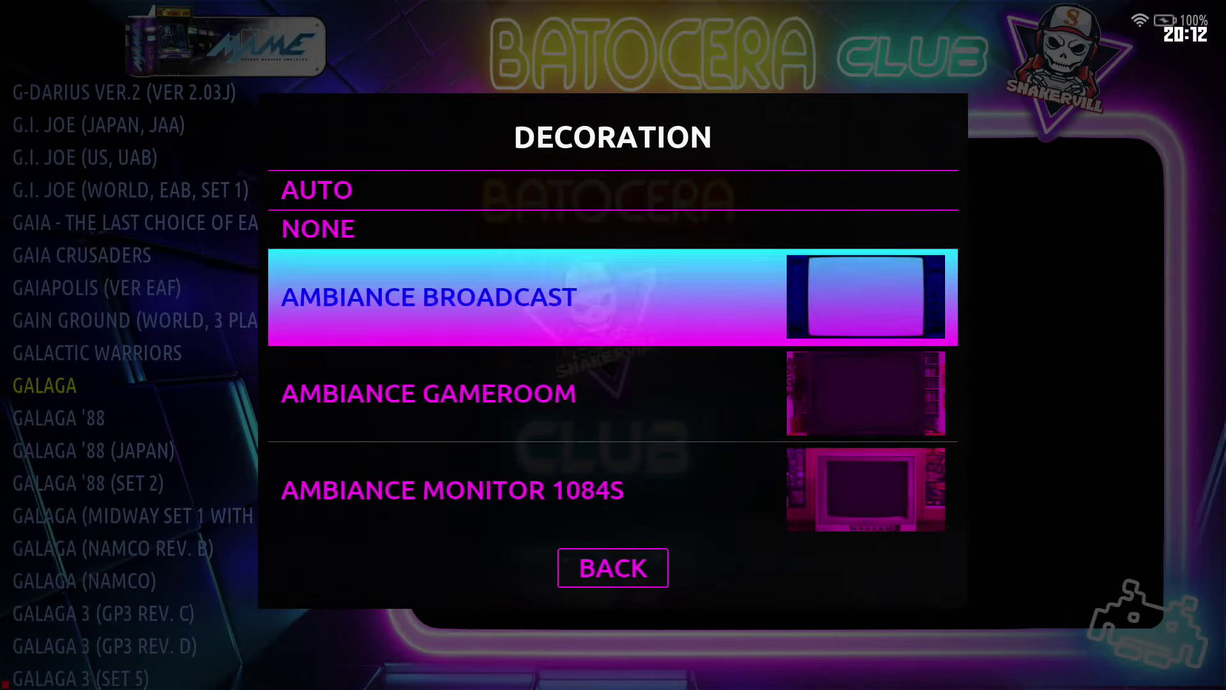
key(Up)
key(Up)
key(Down)
key(Return)
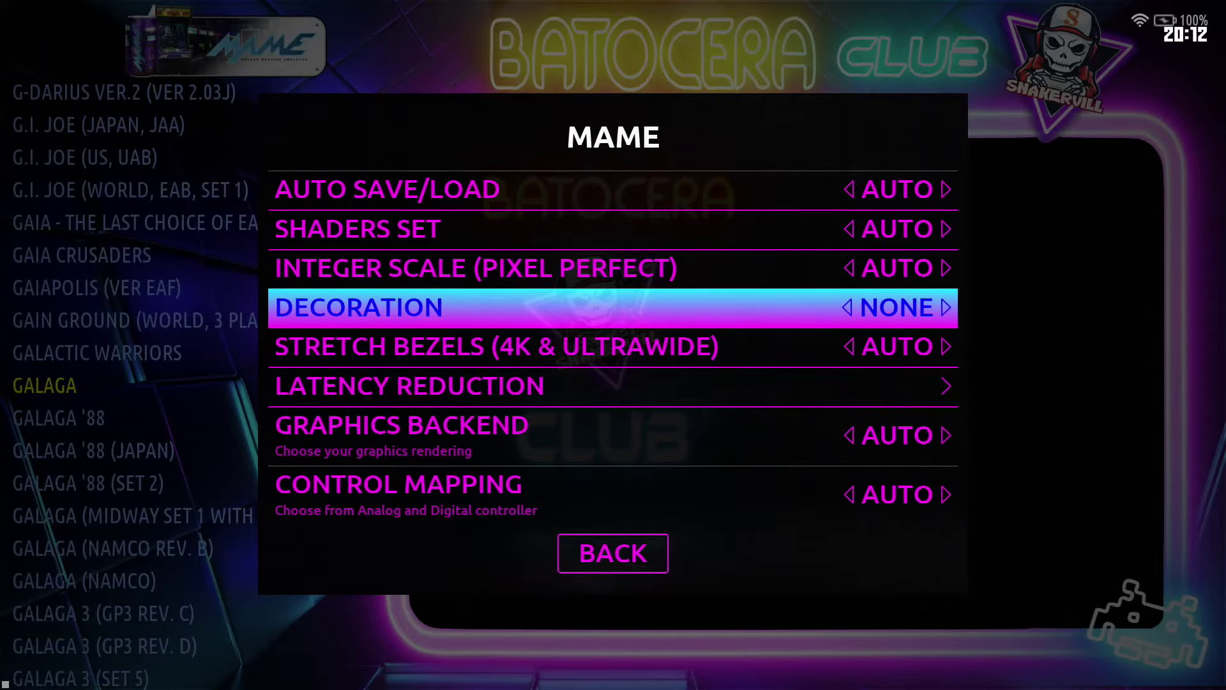
Set the MAME game ratio to 16/9 and return to the game list.
key(Up)
key(Up)
key(Up)
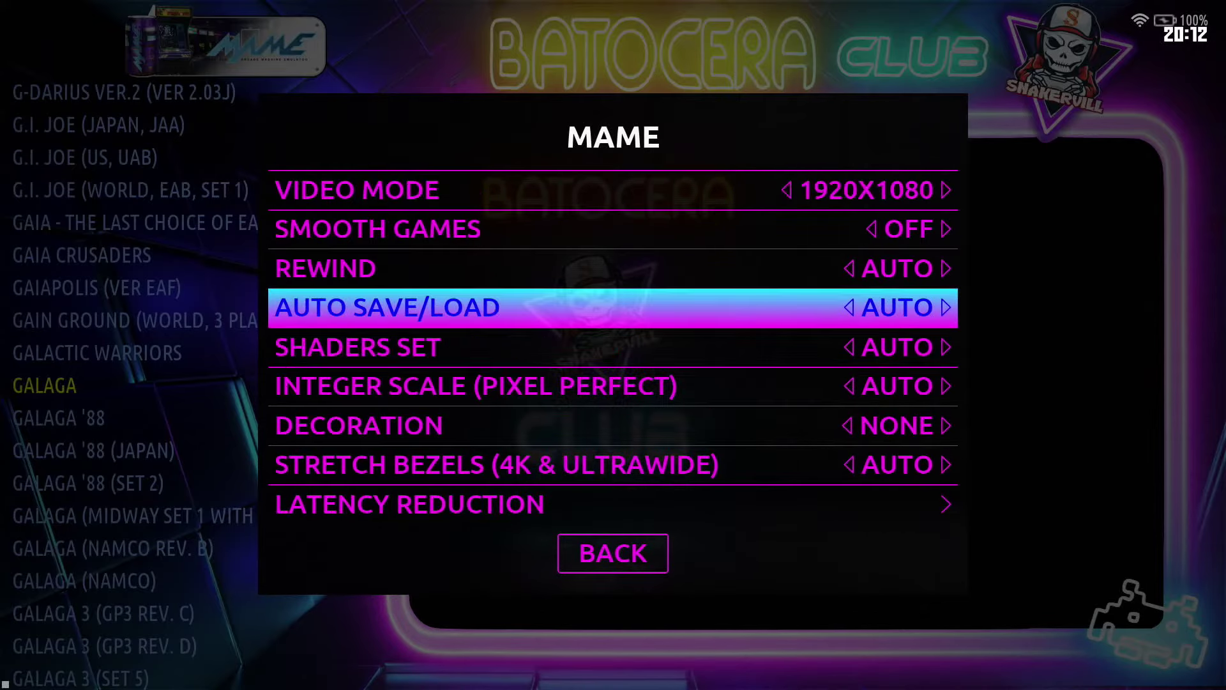
key(Up)
key(Up)
key(Up)
key(Up)
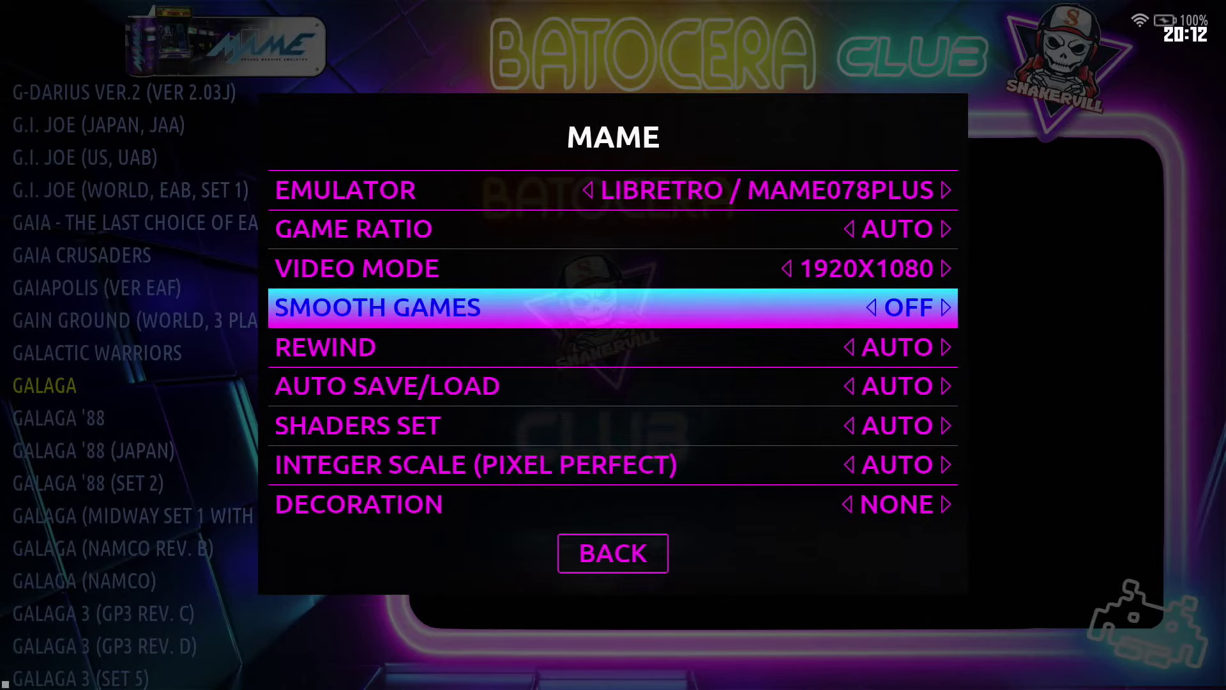
key(Return)
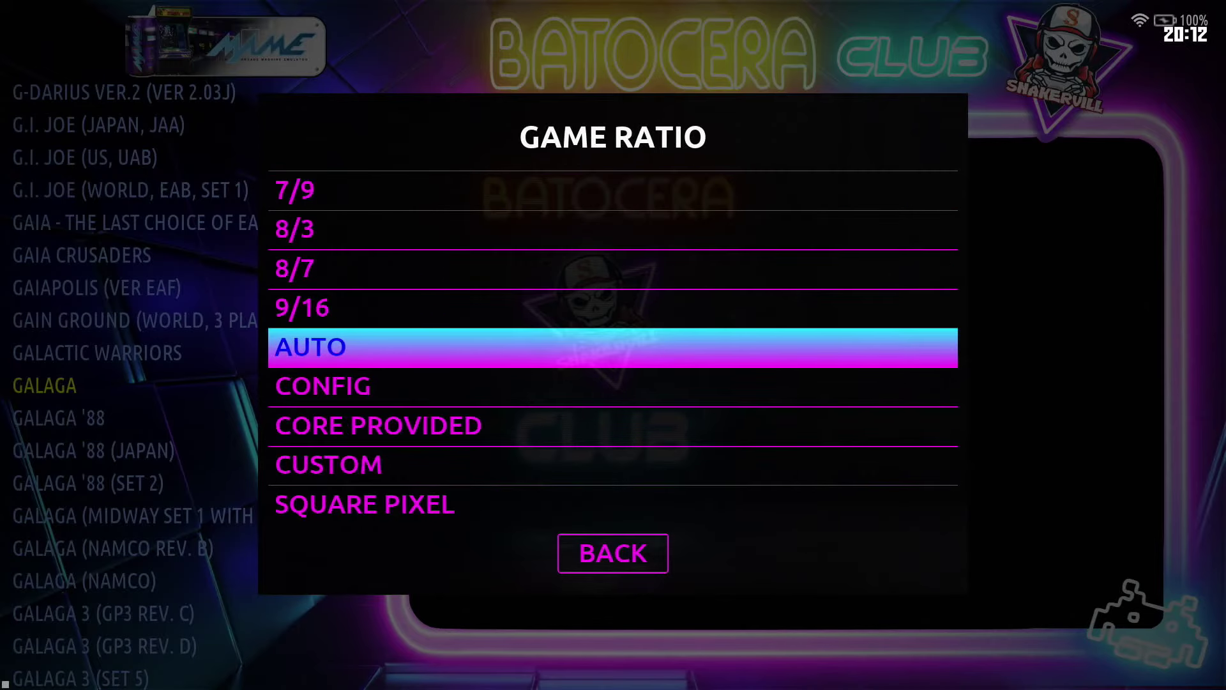
key(Up)
key(Up)
key(Up)
key(Up)
key(Up)
key(Up)
key(Up)
key(Up)
key(Up)
key(Up)
key(Up)
key(Up)
key(Up)
key(Up)
key(Up)
key(Up)
key(Up)
key(Up)
key(Return)
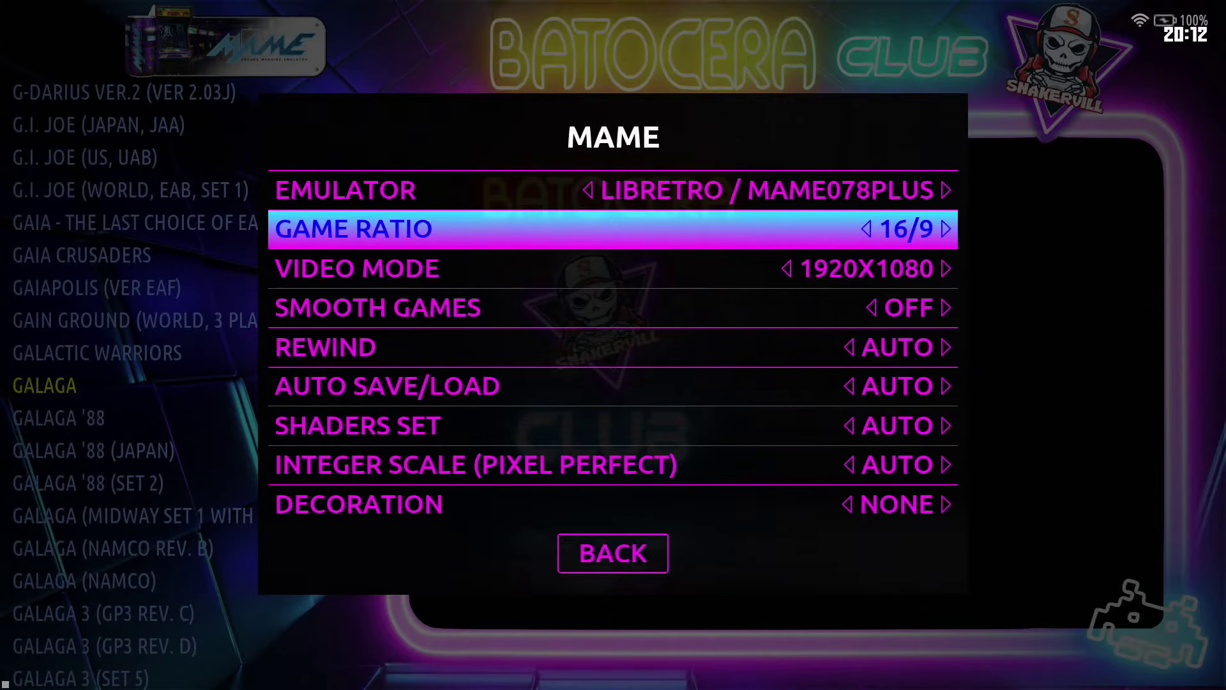
key(Escape)
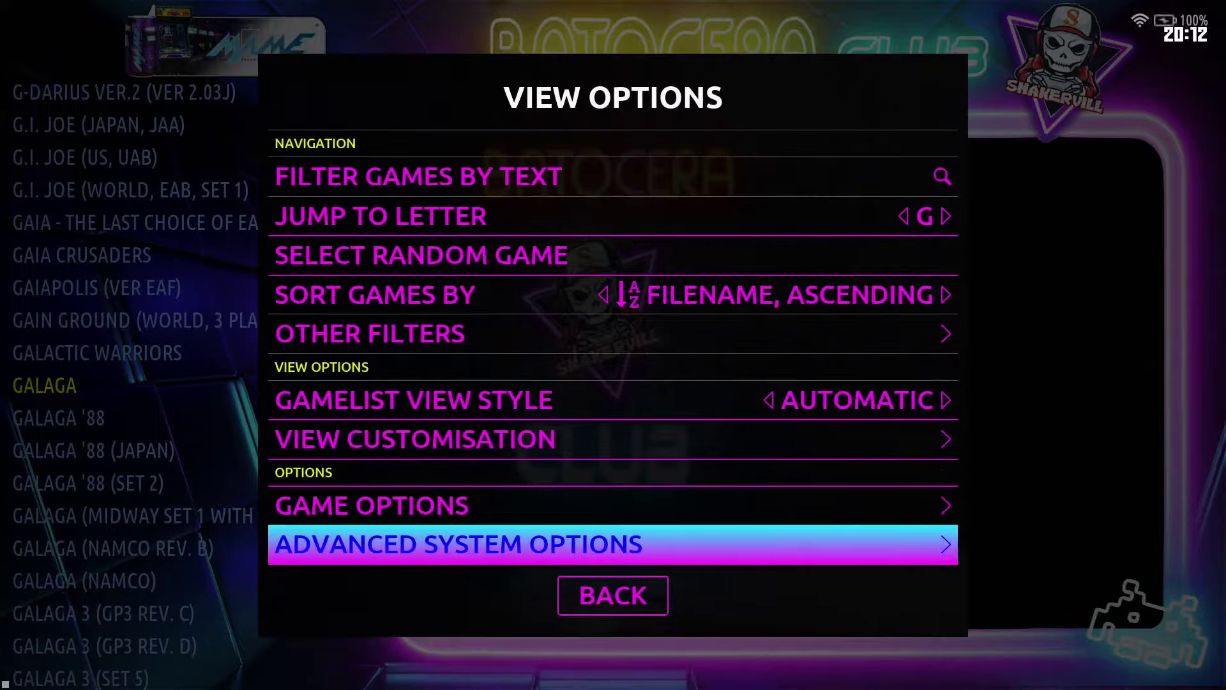
key(Escape)
Launch Galaga and start a one-player game with two credits.
key(Return)
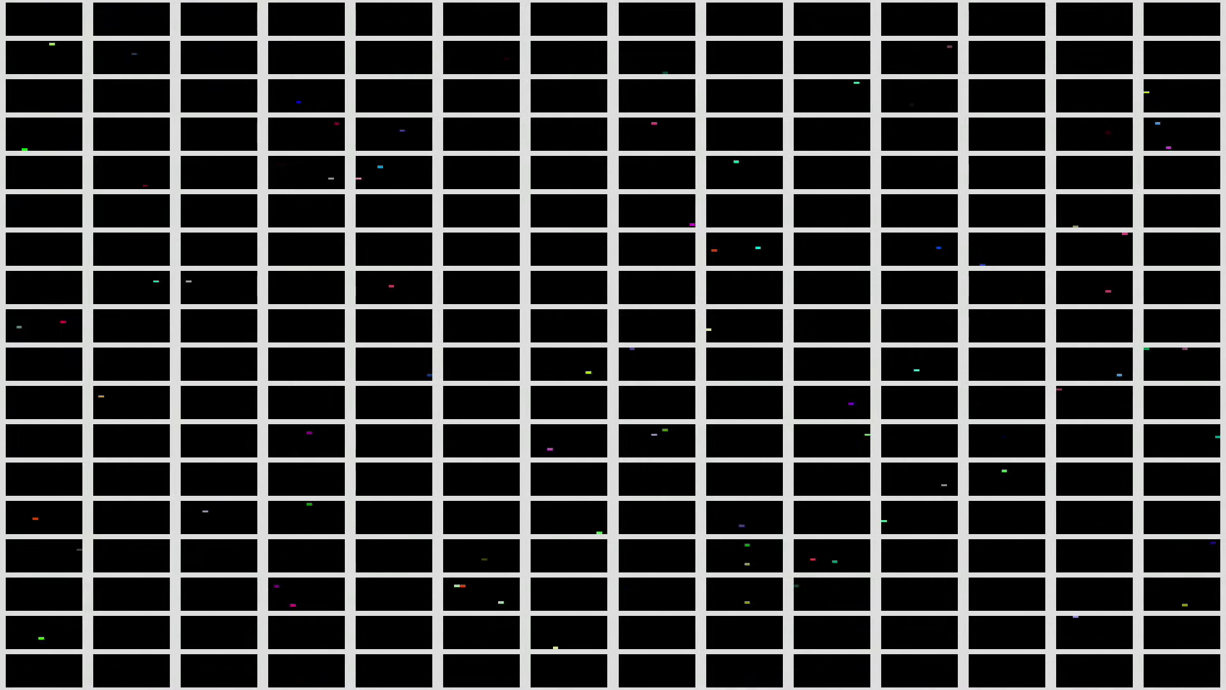
key(5)
key(5)
key(1)
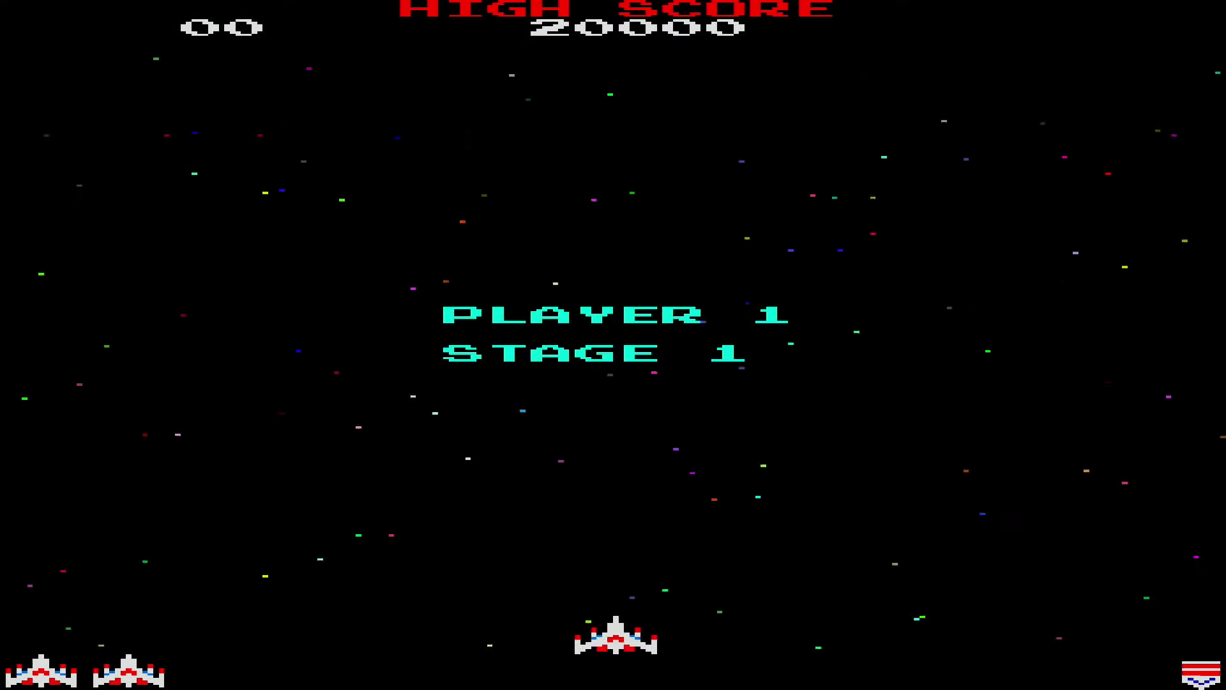
Play Galaga's stage 1 in full-screen 16/9 without a bezel, shooting the enemies, and quit to the game list.
key(Left)
key(ctrl)
key(Right)
key(ctrl)
key(Left)
key(ctrl)
key(ctrl)
key(Right)
key(ctrl)
key(Left)
key(ctrl)
key(ctrl)
key(ctrl)
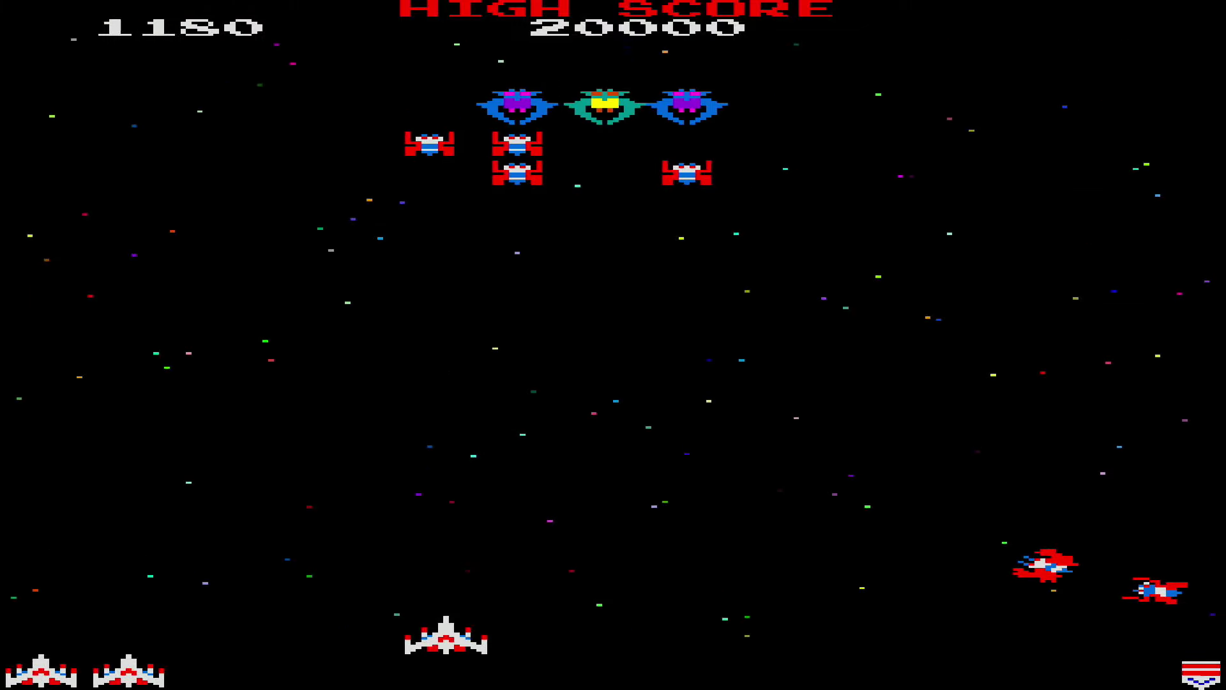
key(Escape)
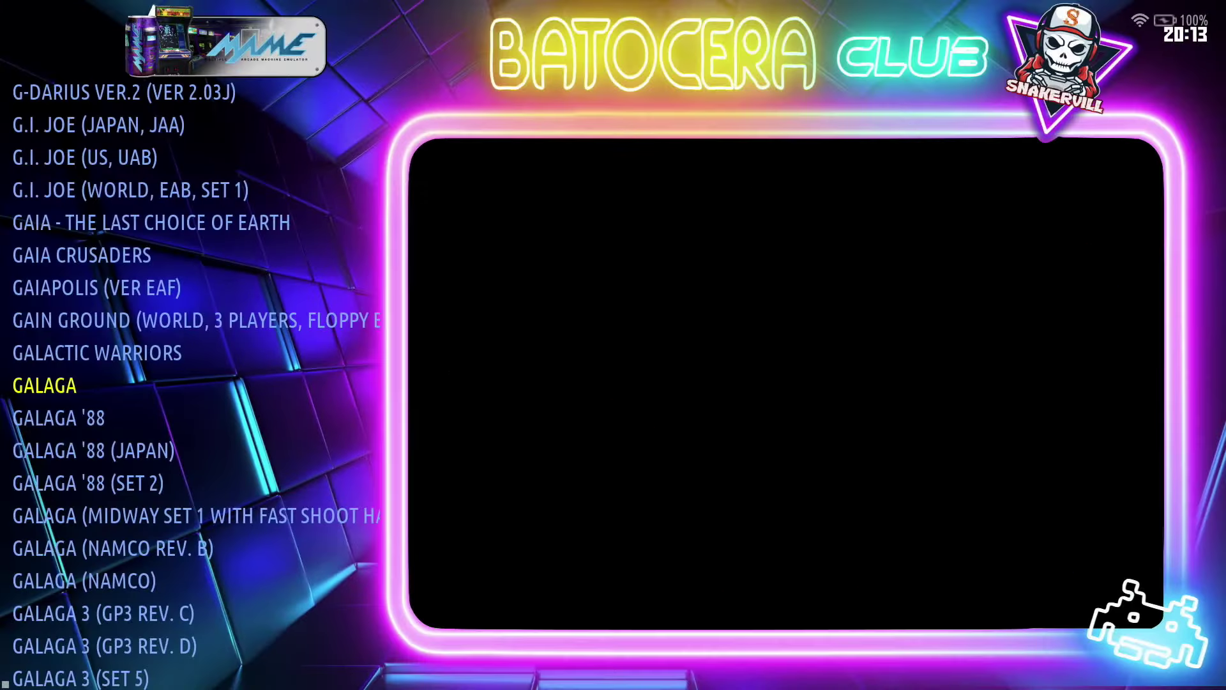
Reopen the advanced system options for MAME.
key(space)
key(Down)
key(Down)
key(Down)
key(Down)
key(Down)
key(Down)
key(Down)
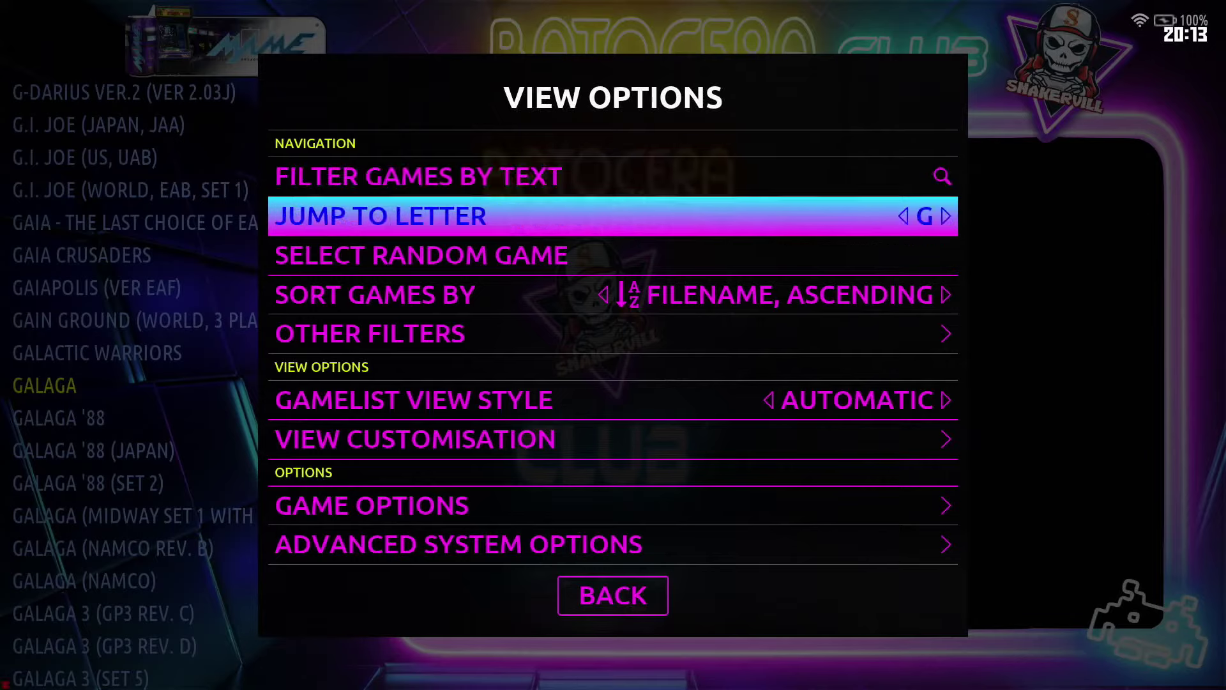
key(Return)
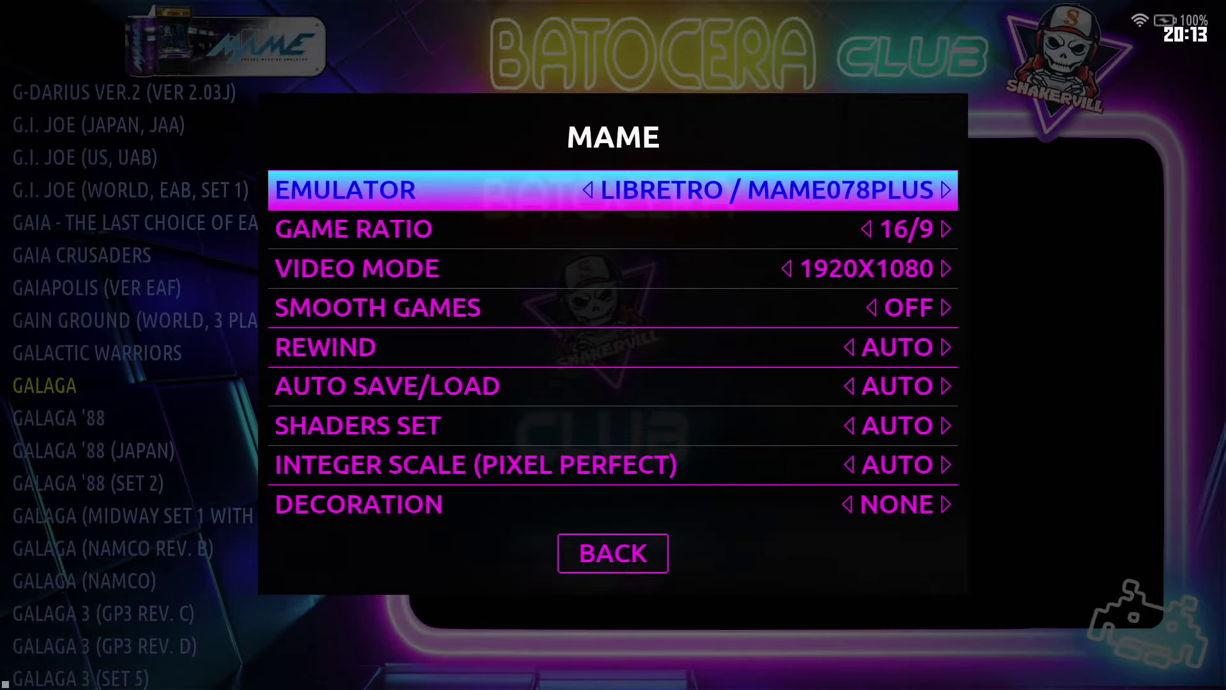
Set the MAME decoration to AUTO.
key(Down)
key(Down)
key(Down)
key(Down)
key(Down)
key(Down)
key(Down)
key(Down)
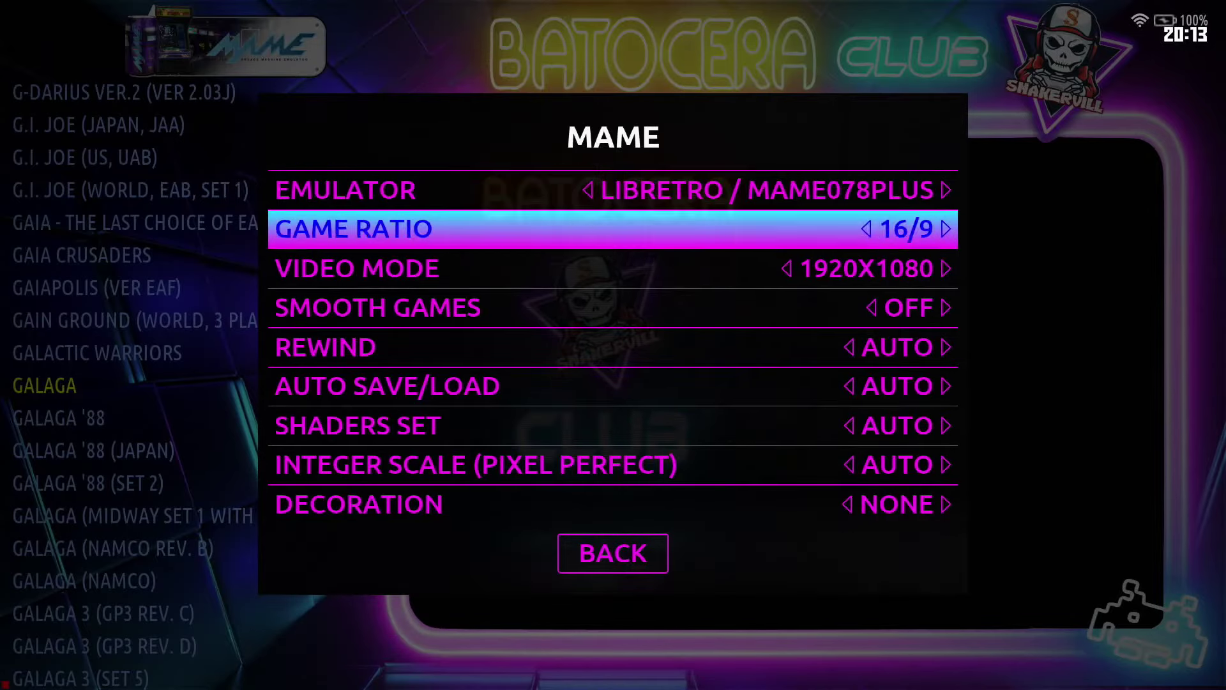
key(Return)
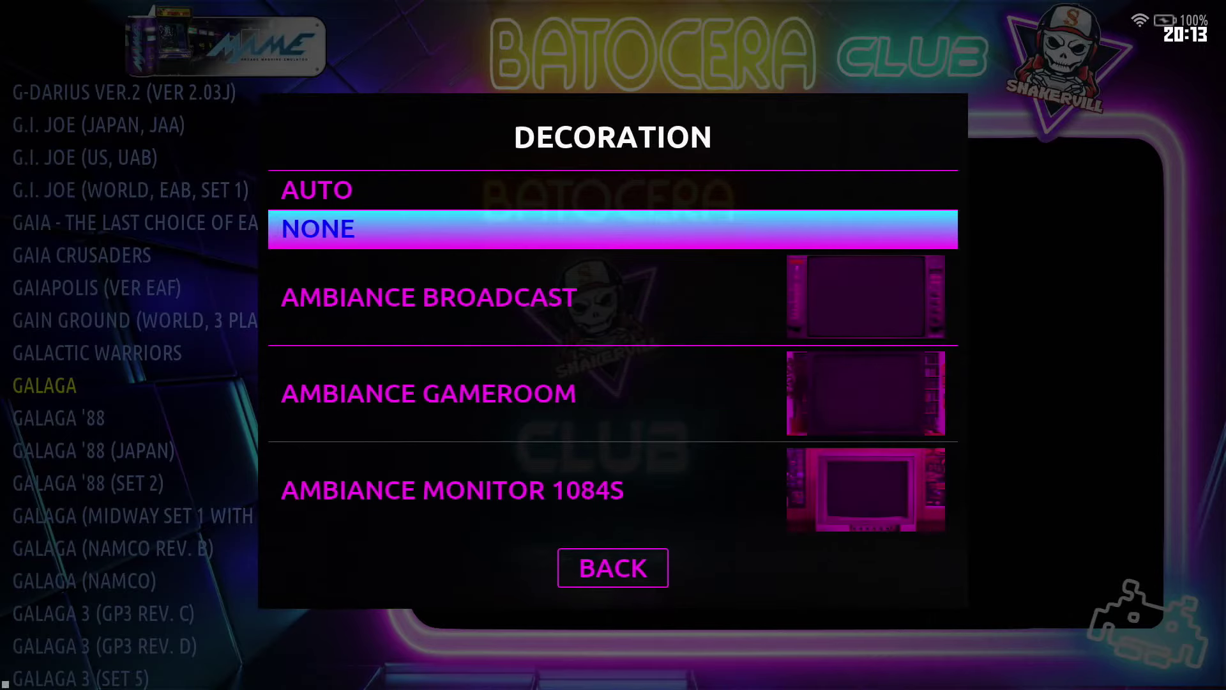
key(Up)
key(Return)
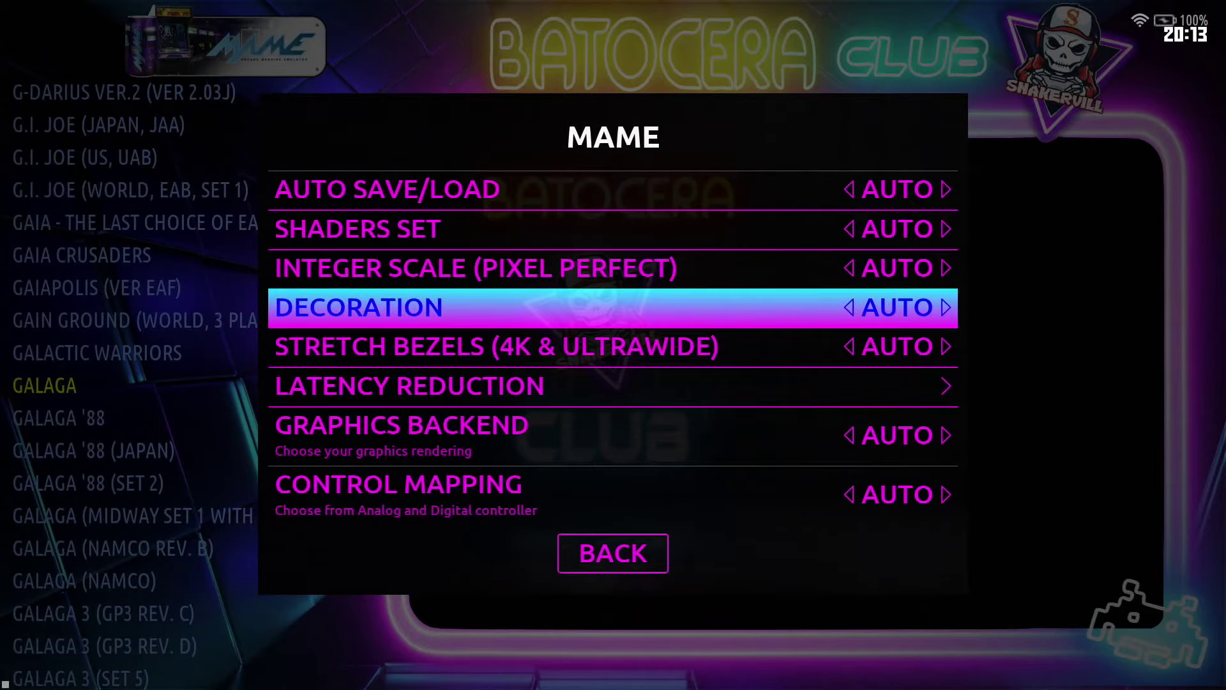
Set the MAME game ratio to AUTO and return to the game list.
key(Up)
key(Up)
key(Up)
key(Up)
key(Up)
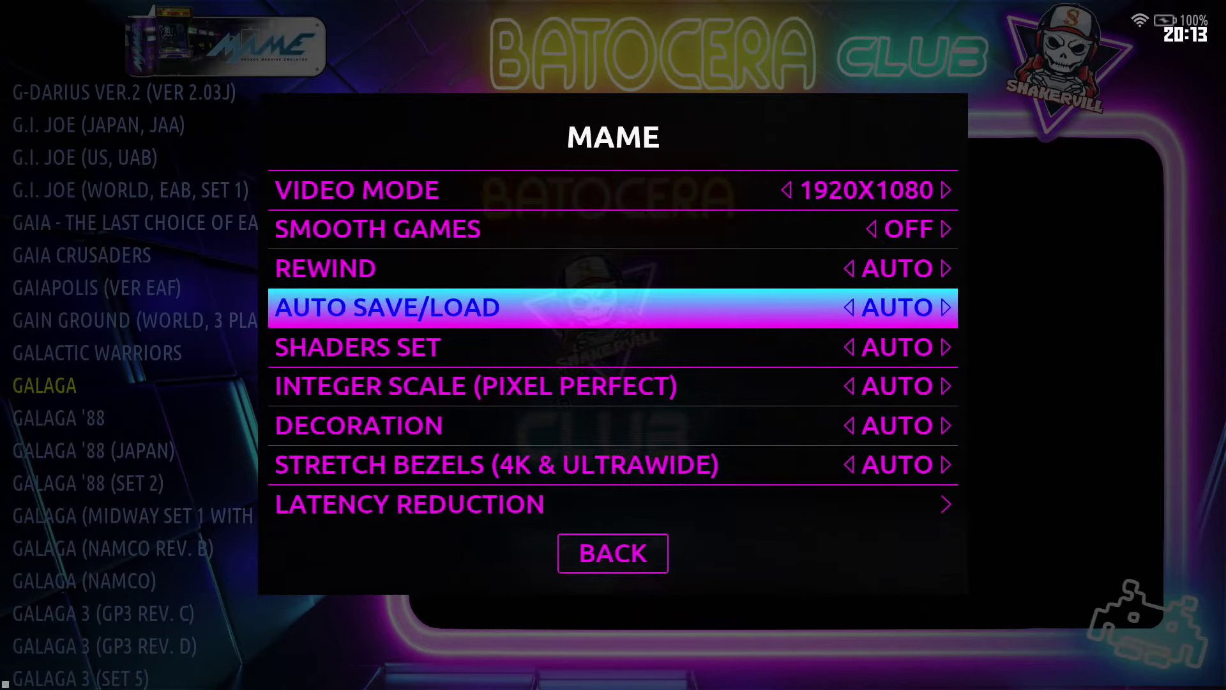
key(Up)
key(Up)
key(Return)
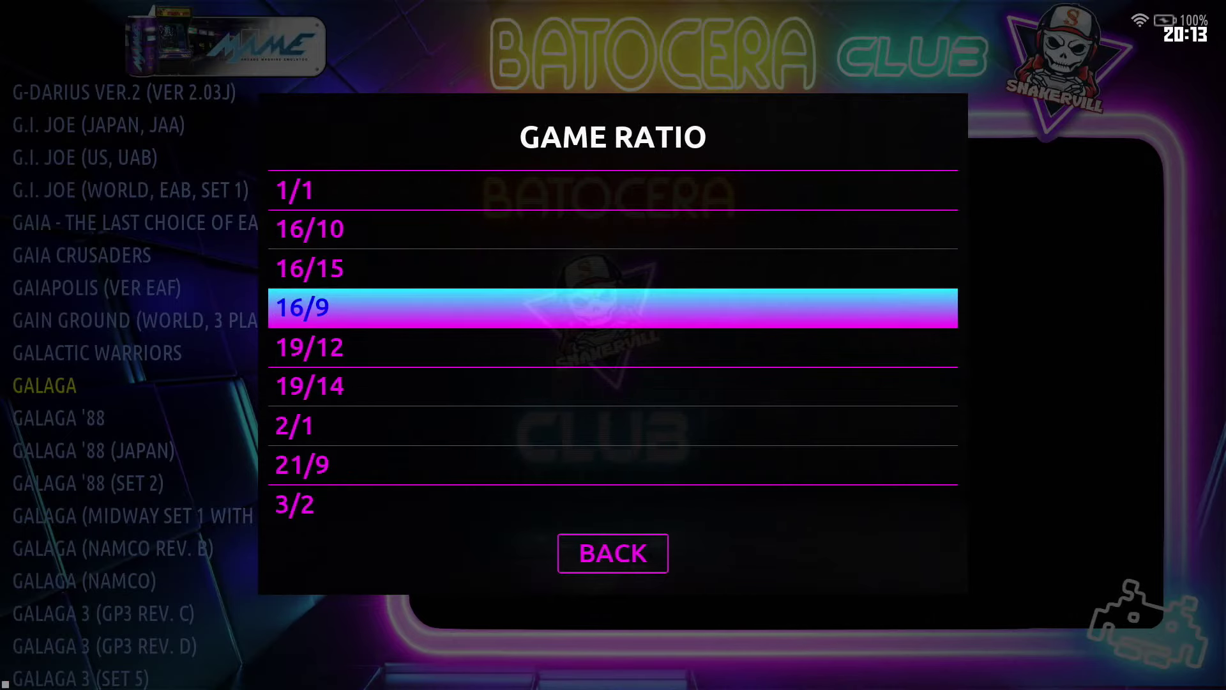
key(Down)
key(Down)
key(Down)
key(Down)
key(Down)
key(Down)
key(Down)
key(Down)
key(Down)
key(Down)
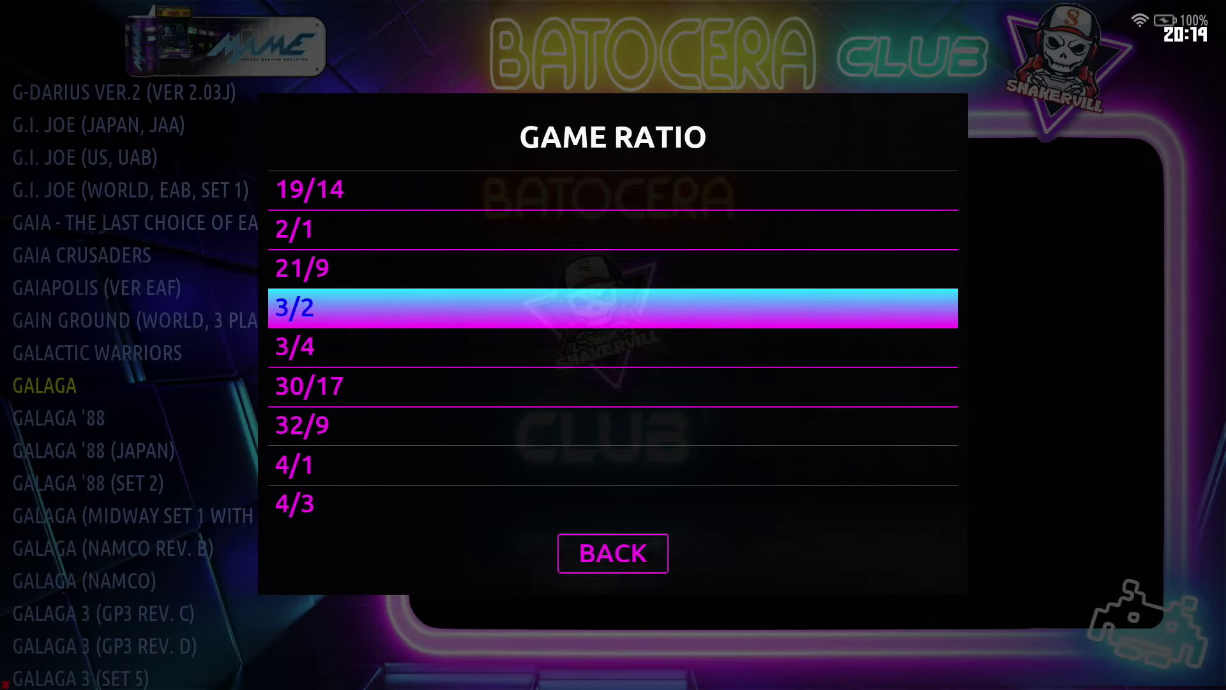
key(Down)
key(Down)
key(Down)
key(Down)
key(Down)
key(Down)
key(Down)
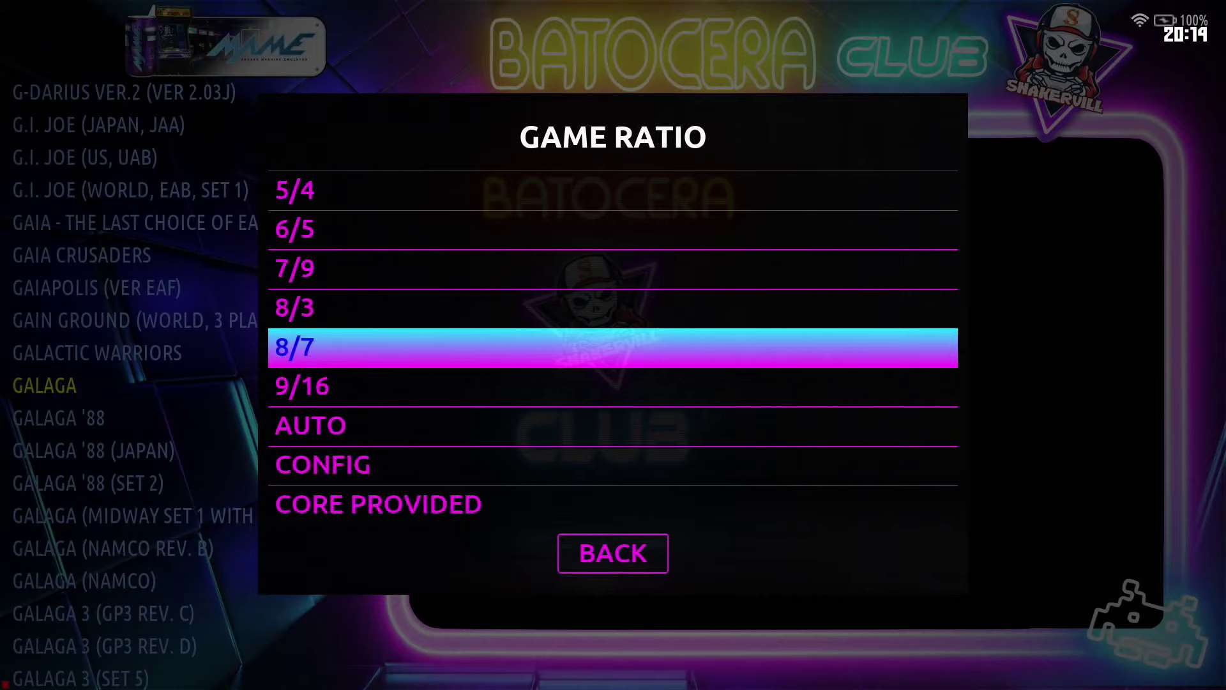
key(Return)
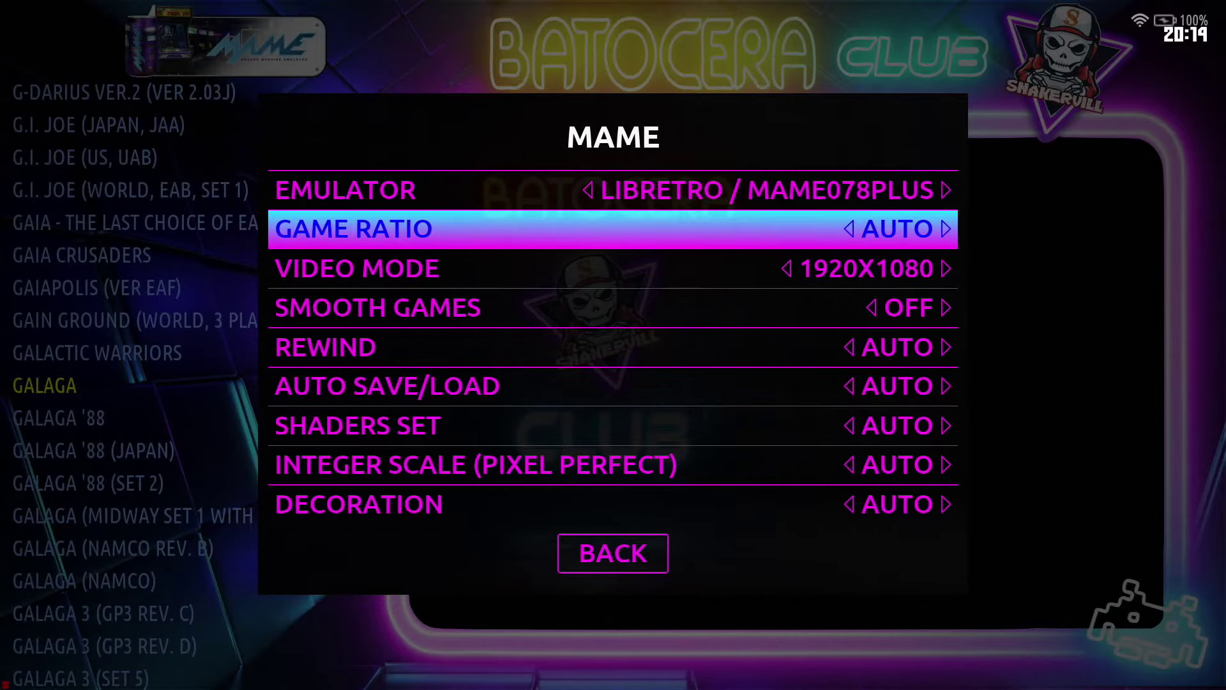
key(Escape)
key(Escape)
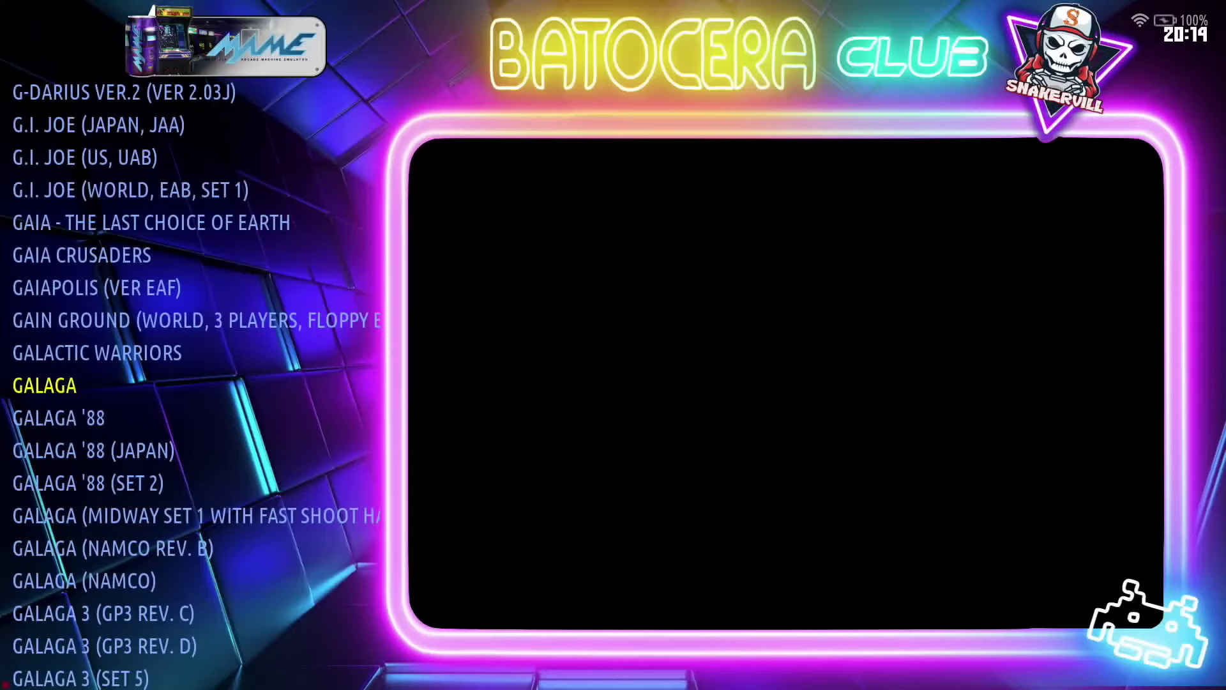
key(Down)
key(Down)
key(Down)
key(Down)
key(Down)
key(Down)
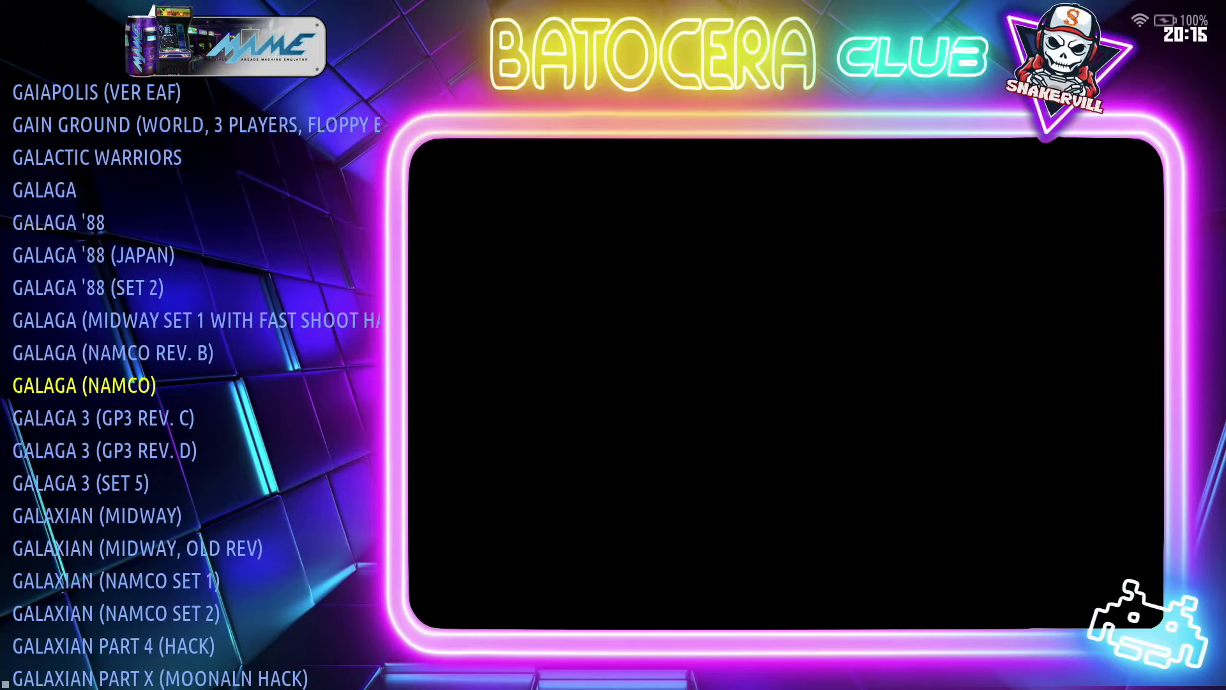
Open the Scraper settings from Batocera's main menu.
key(F1)
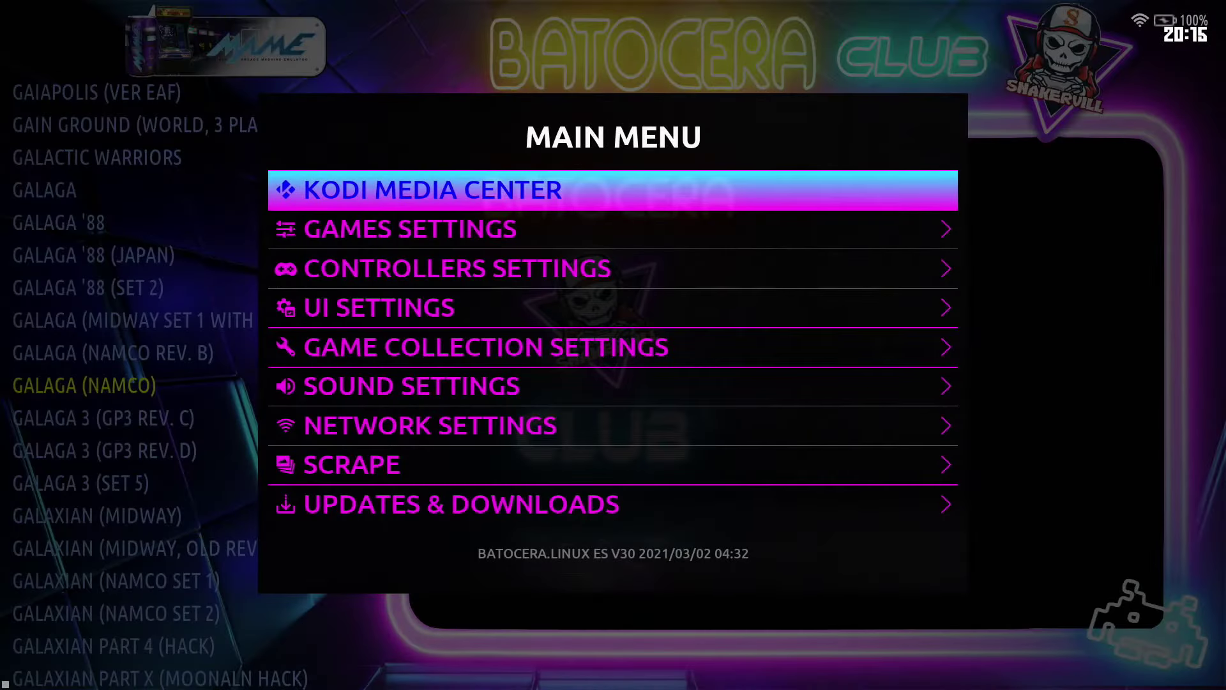
key(Down)
key(Down)
key(Down)
key(Down)
key(Down)
key(Down)
key(Down)
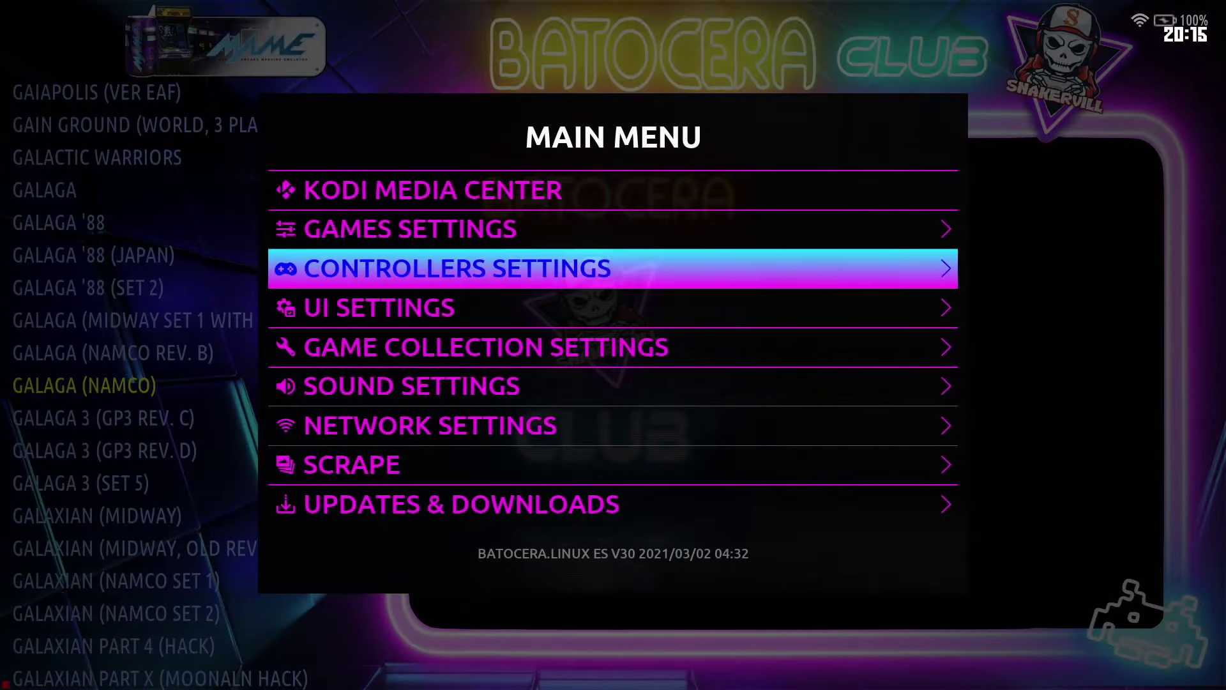
key(Return)
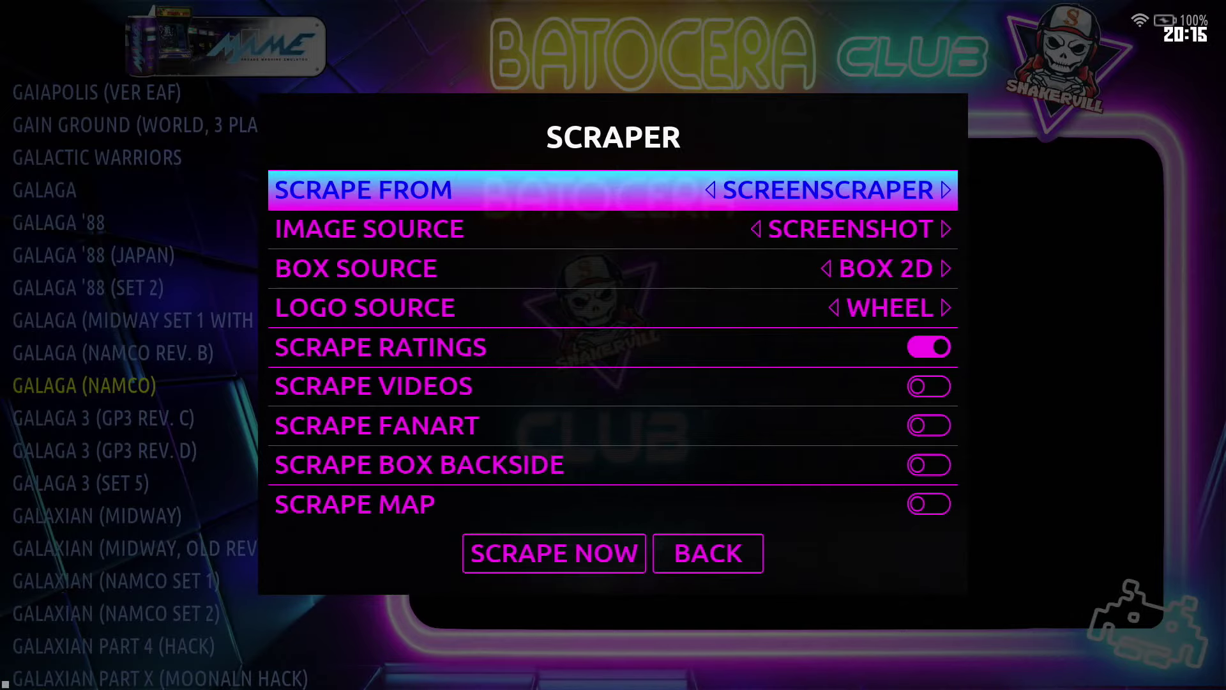
Look through the scraper options, cycling the scrape source past THEGAMESDB and back to SCREENSCRAPER.
key(Down)
key(Down)
key(Down)
key(Down)
key(Down)
key(Up)
key(Up)
key(Up)
key(Up)
key(Up)
key(Right)
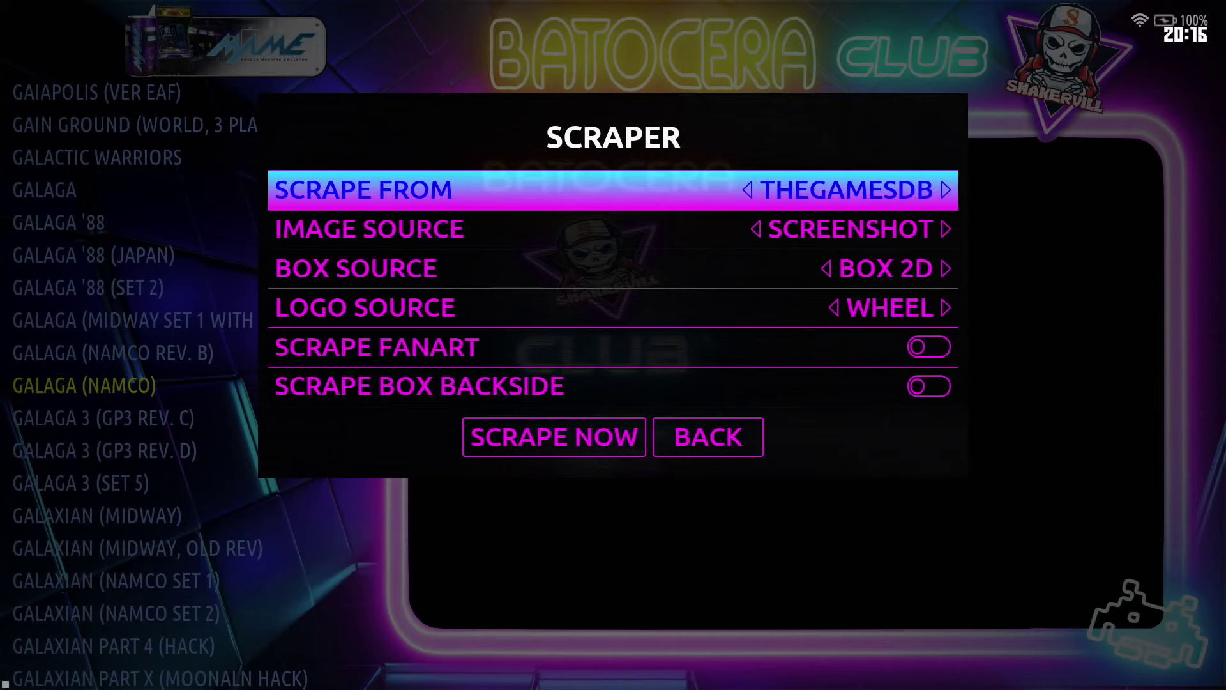
key(Right)
key(Right)
Review the image source choices and the remaining scraping options, keeping SCREENSHOT as the image source.
key(Down)
key(Down)
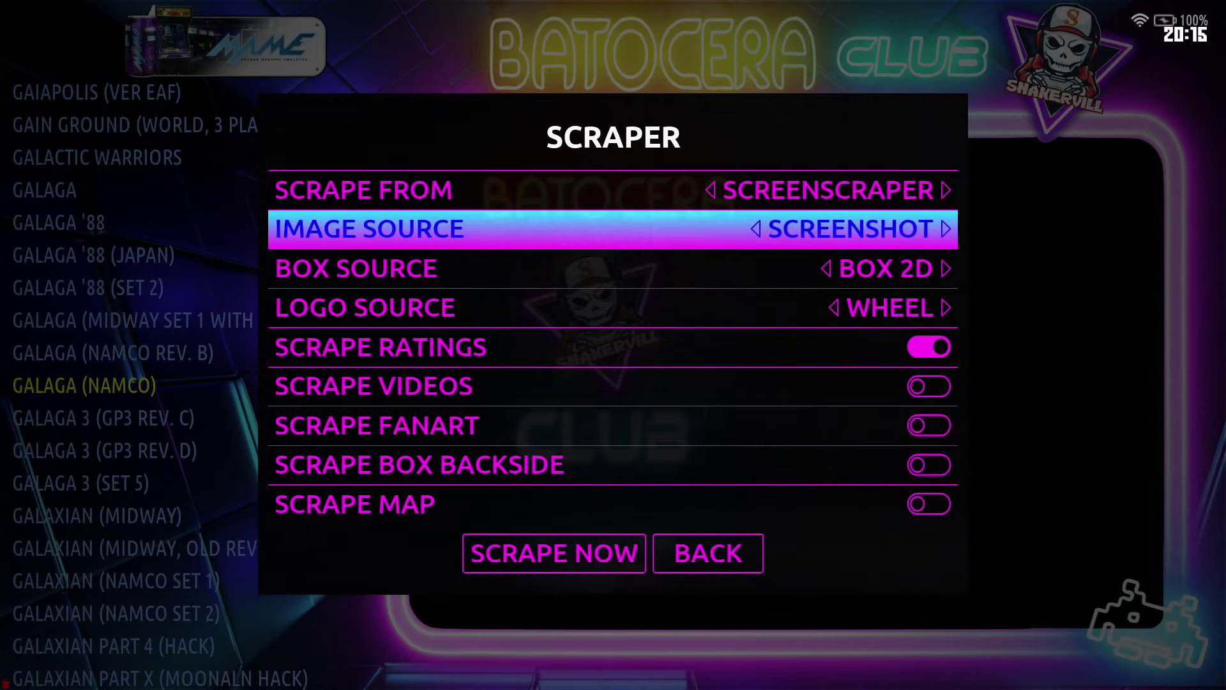
key(Right)
key(Left)
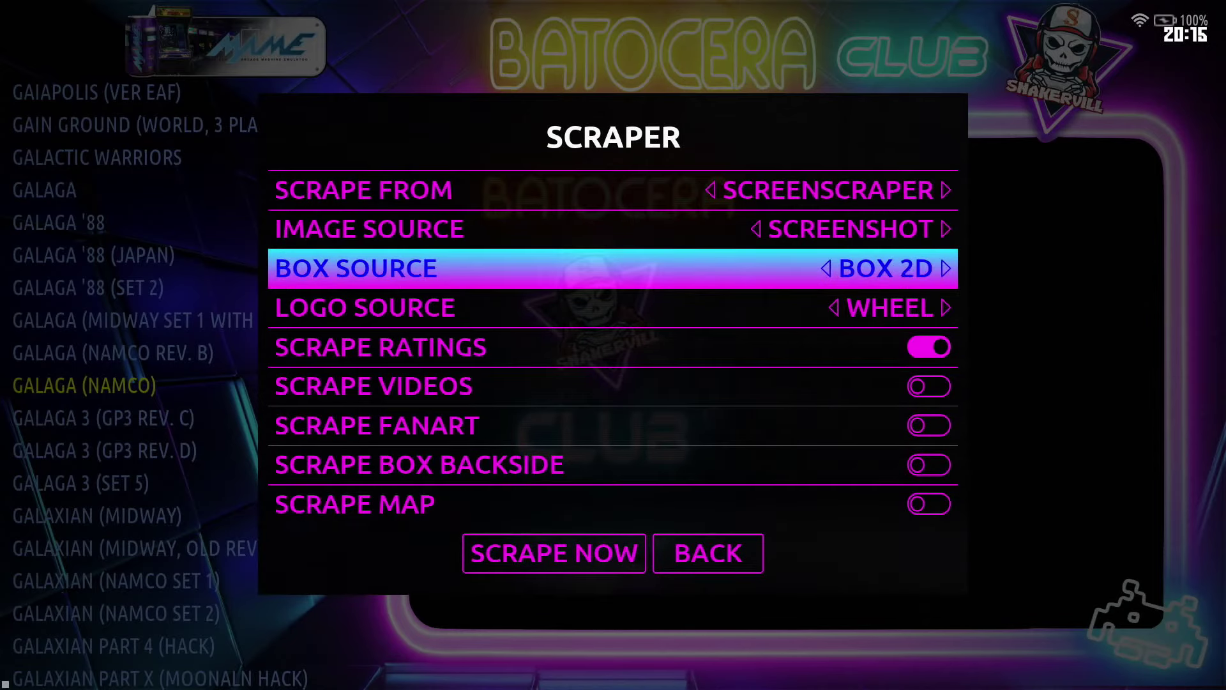
key(Down)
key(Down)
key(Down)
key(Down)
key(Down)
key(Down)
key(Down)
key(Down)
key(Down)
key(Down)
key(Down)
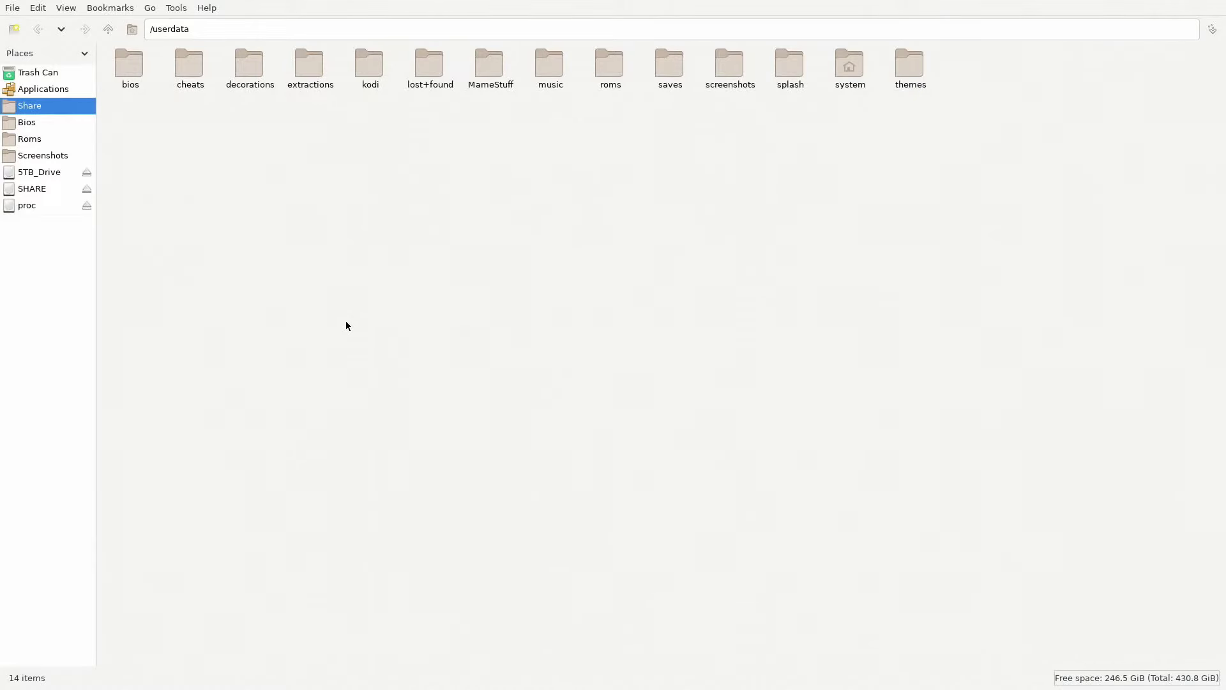
In the file manager, inspect the mame folder under Roms and its mame2003 subfolder, and return to the mame folder.
click(34, 140)
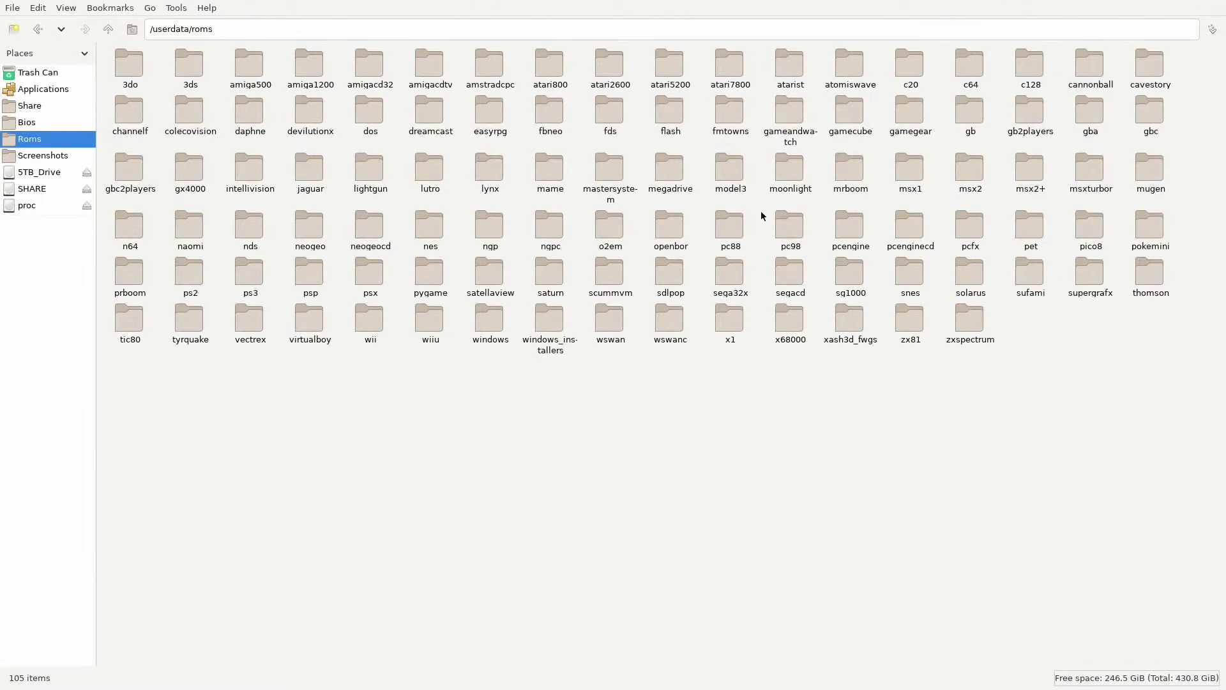
double_click(557, 174)
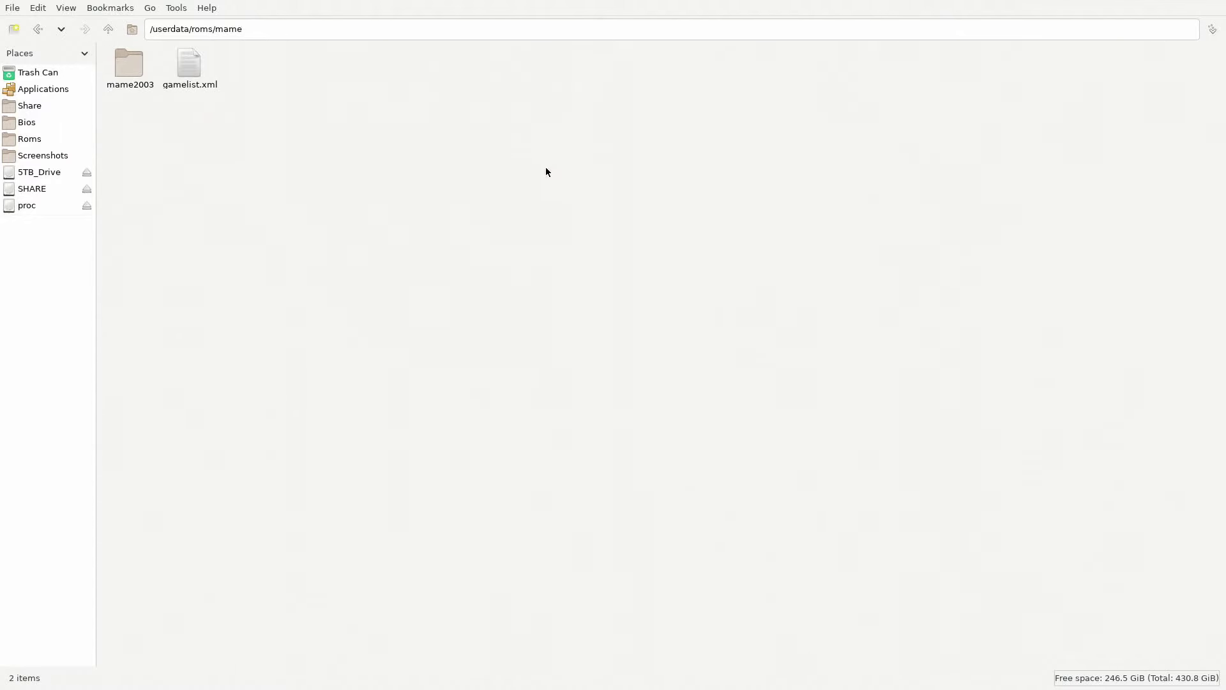
double_click(134, 59)
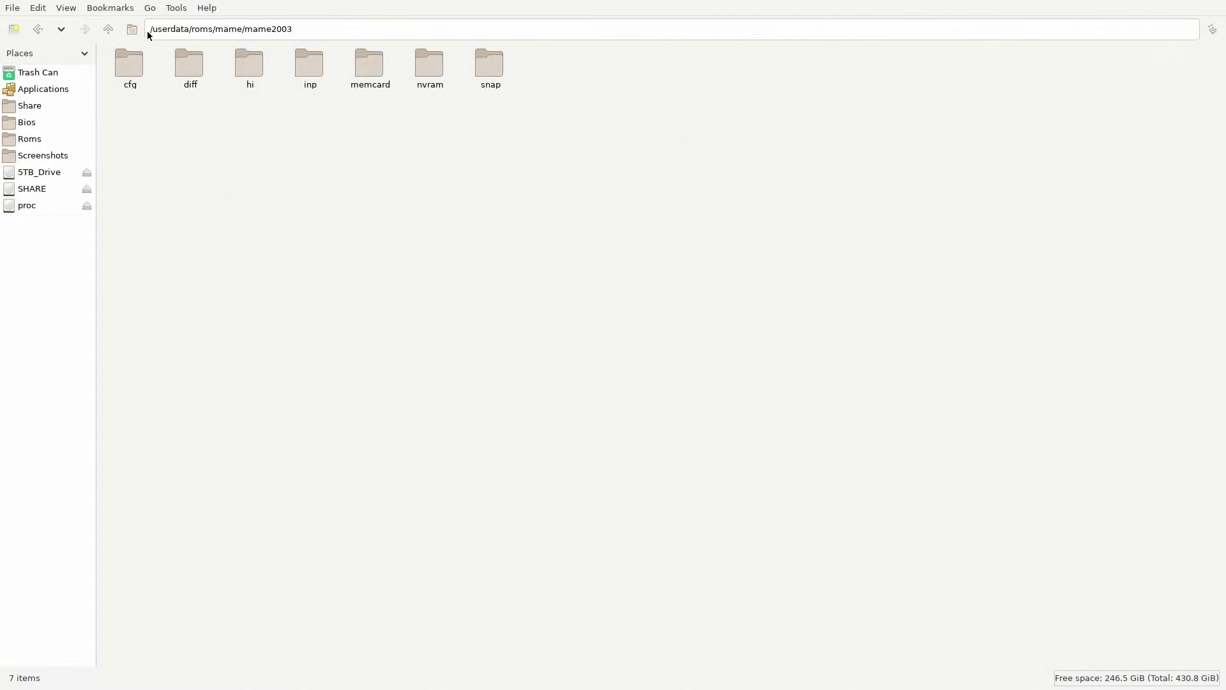
click(108, 29)
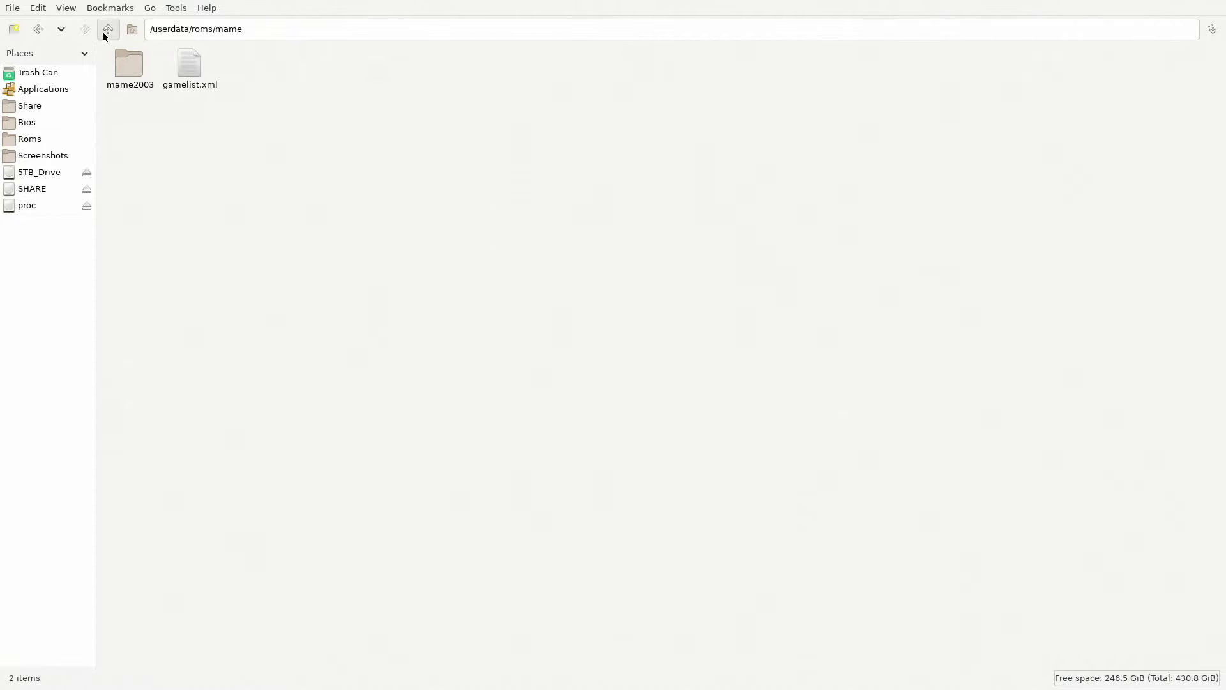
Inspect the samples folder inside mame2003-plus under Bios, and return to the Bios folder.
click(27, 122)
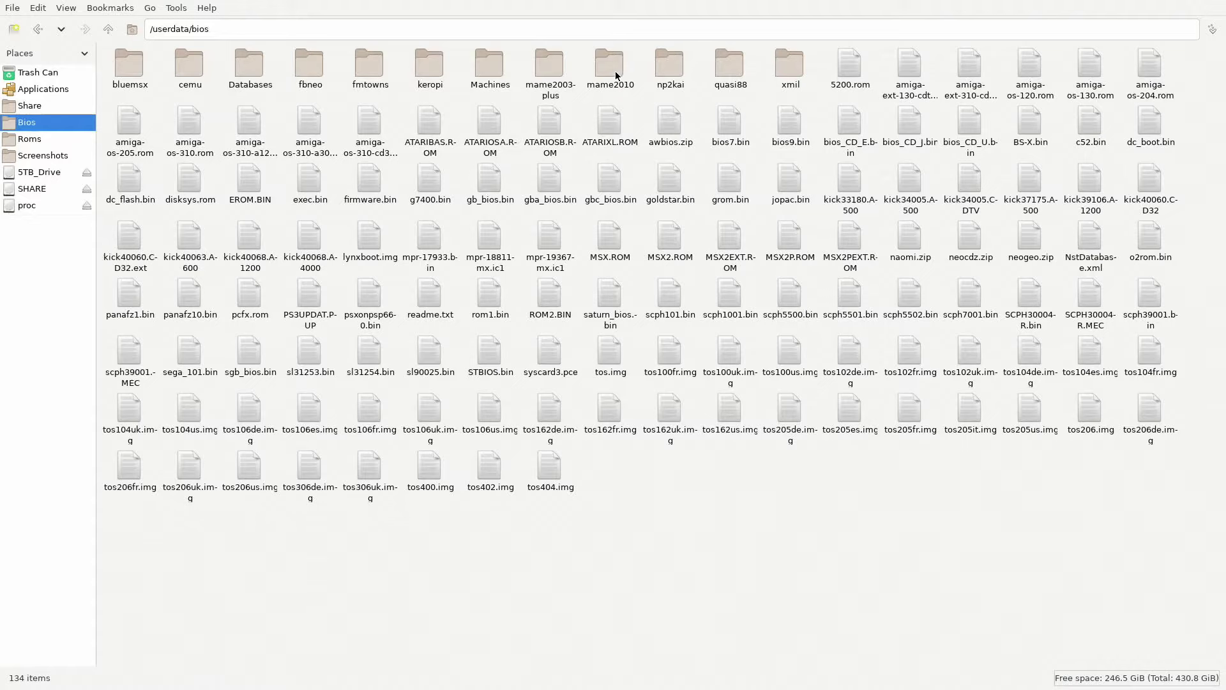
double_click(549, 64)
double_click(190, 63)
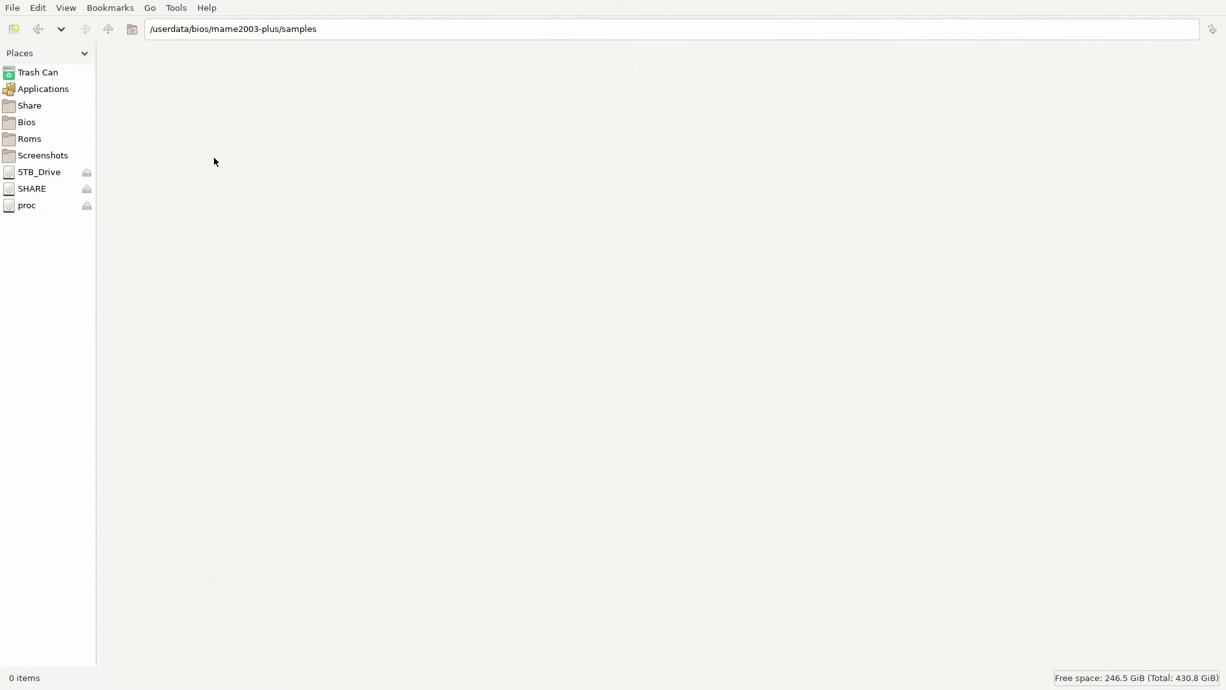
click(27, 123)
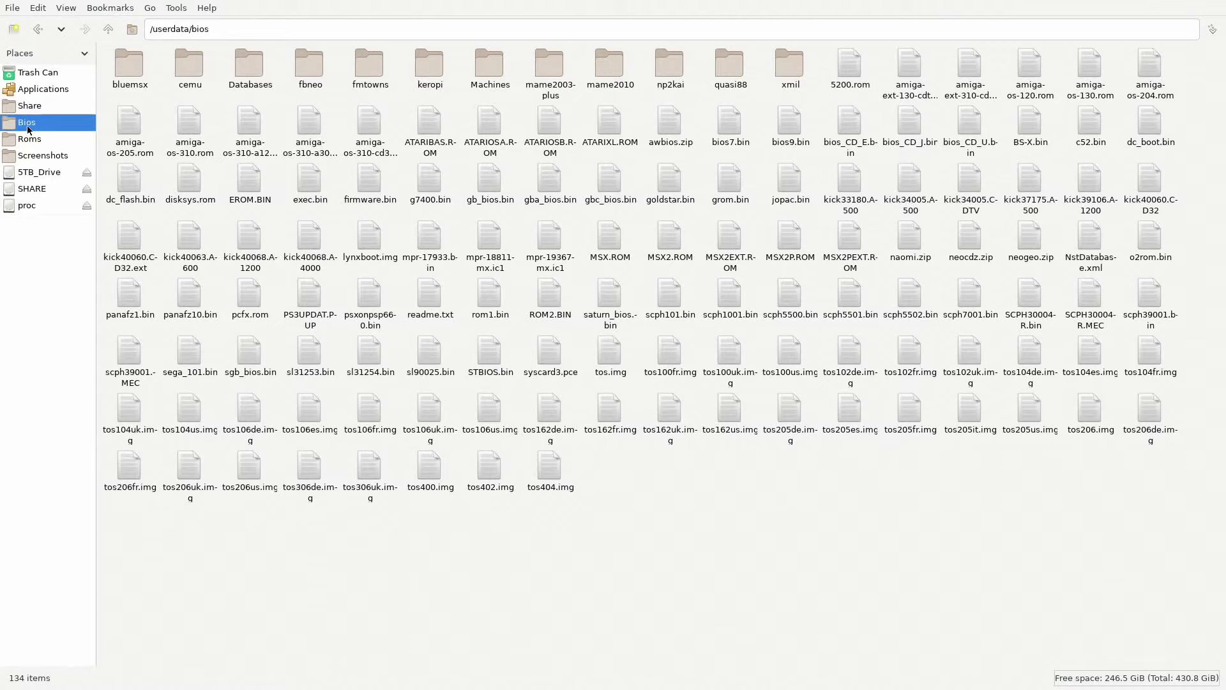
Copy the samples folder from Mame/MAME_2010_full_nonmerged_romsets on 5TB_Drive.
click(37, 173)
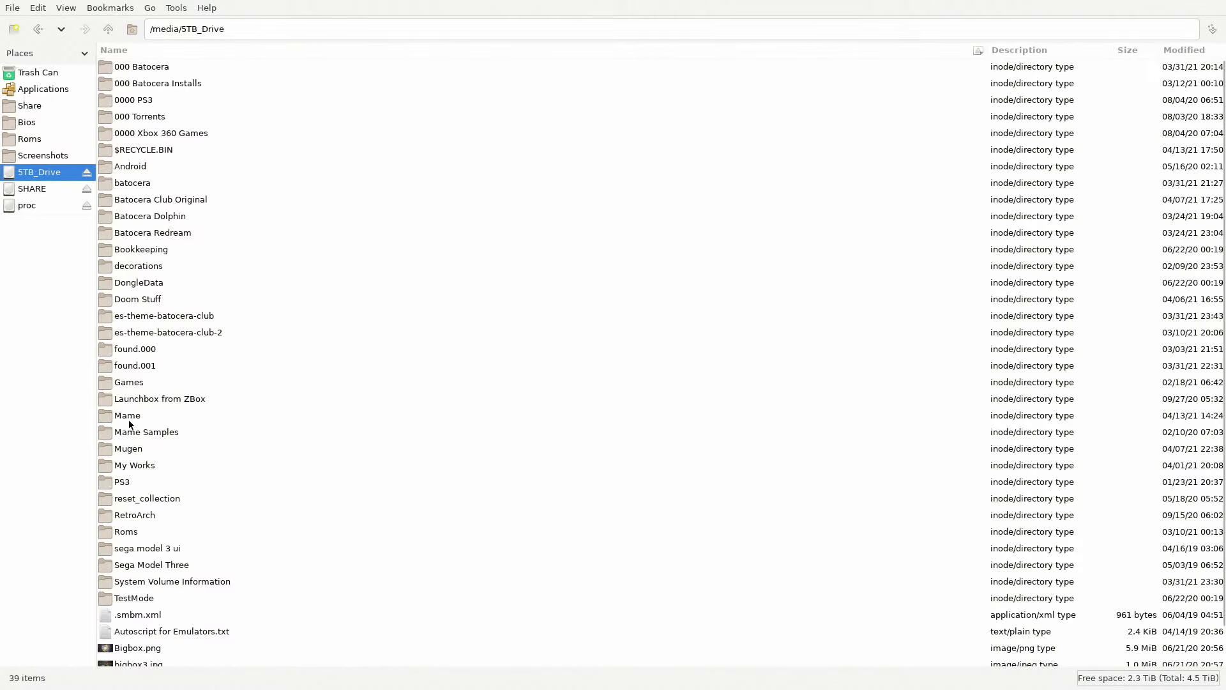
double_click(127, 414)
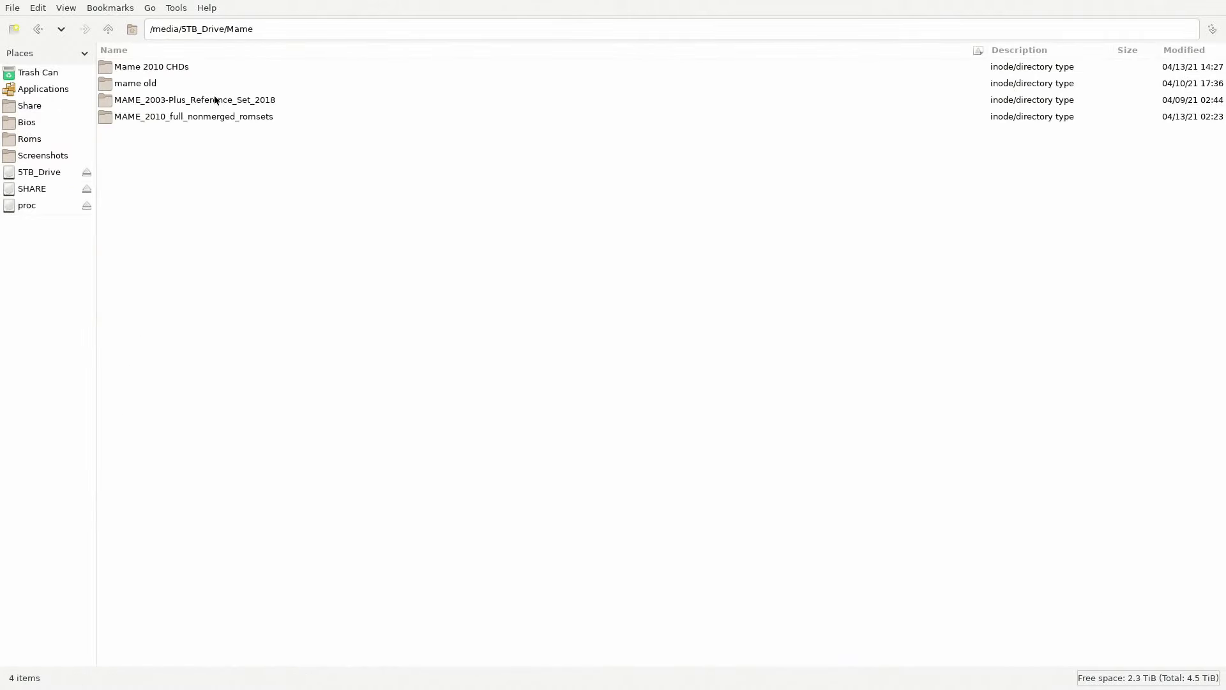
double_click(184, 118)
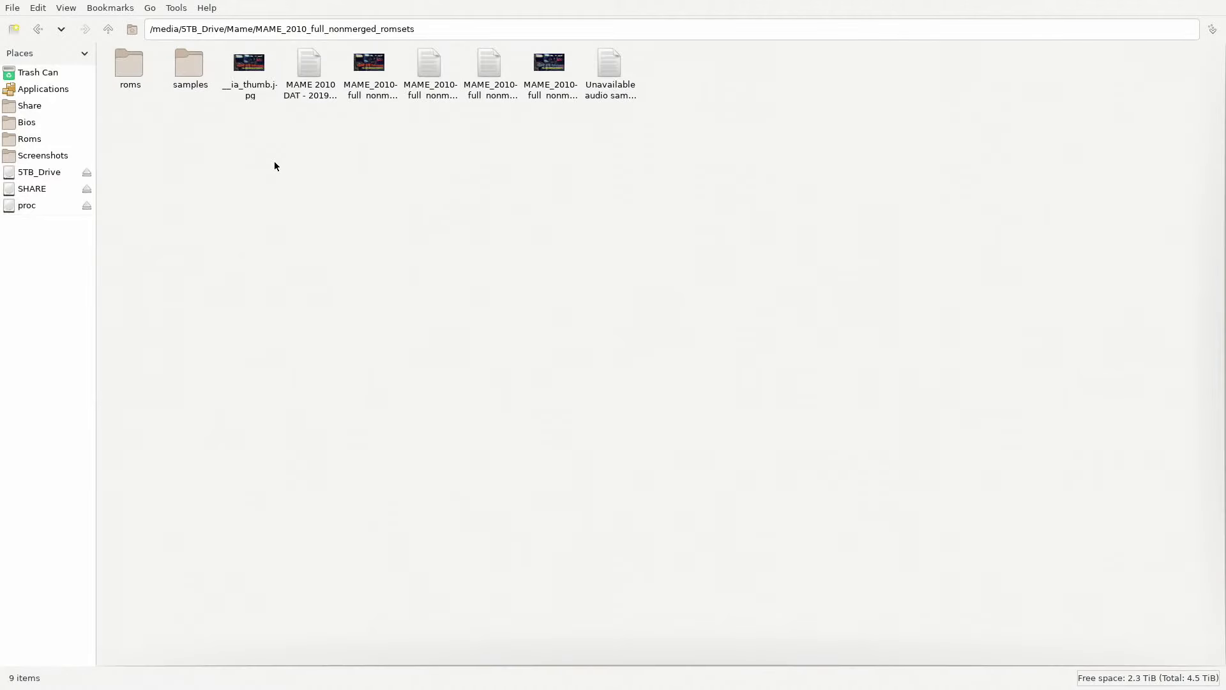
click(180, 63)
right_click(185, 67)
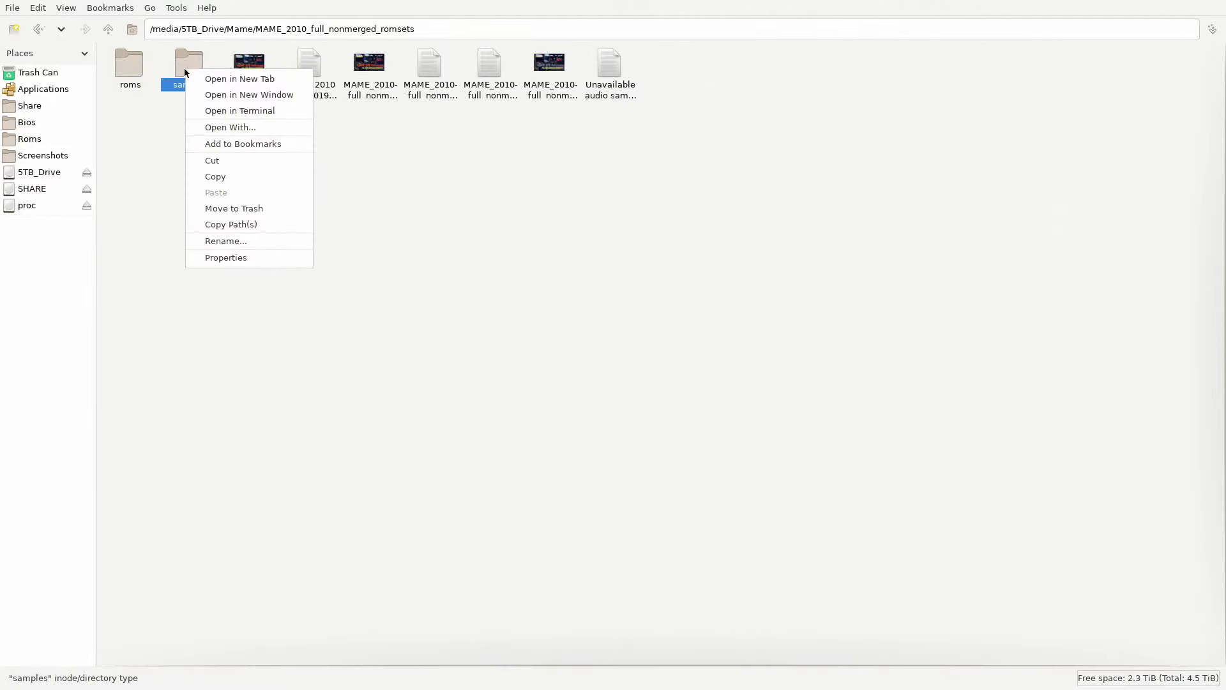
click(207, 176)
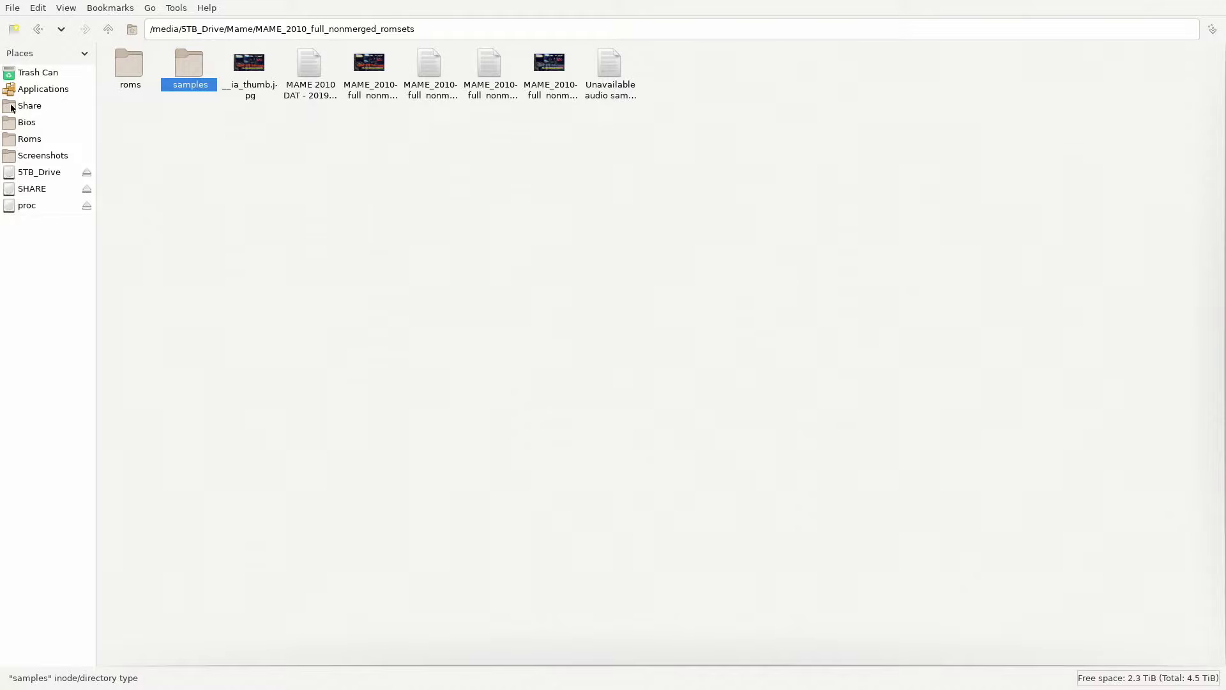
Paste the samples folder into /userdata/bios/mame2010, overwriting the existing folder and applying the choice to all existing files.
click(28, 127)
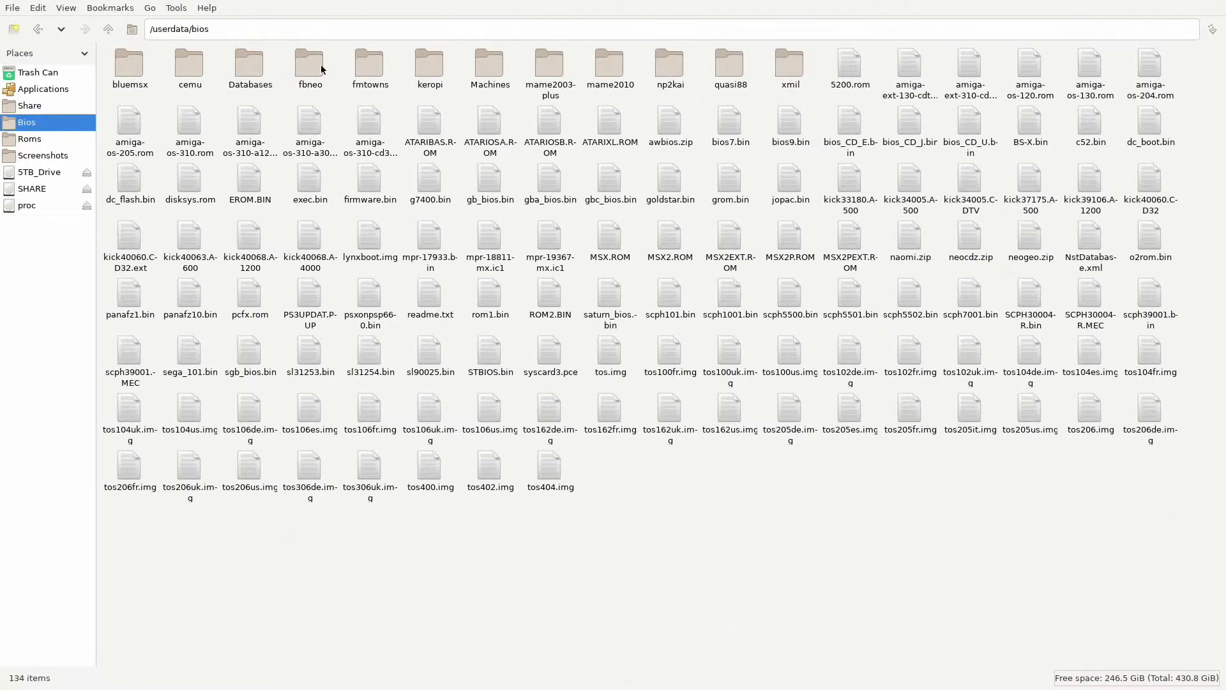
double_click(612, 74)
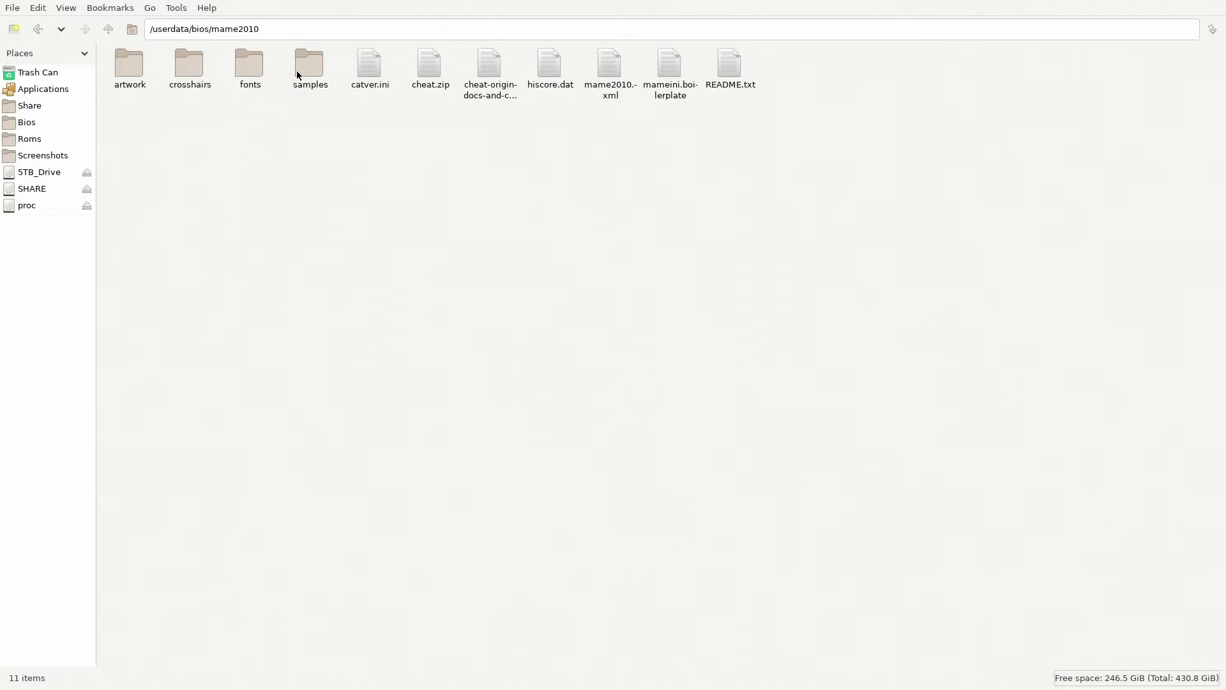
double_click(309, 67)
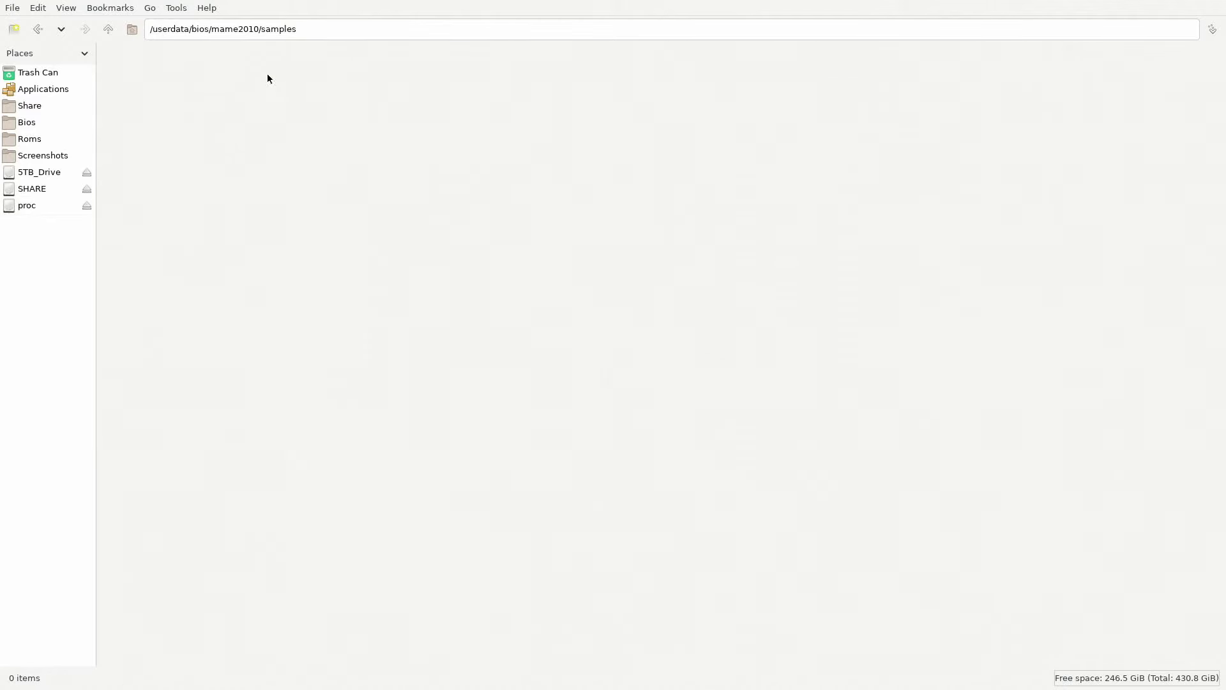
click(110, 30)
right_click(327, 159)
click(357, 190)
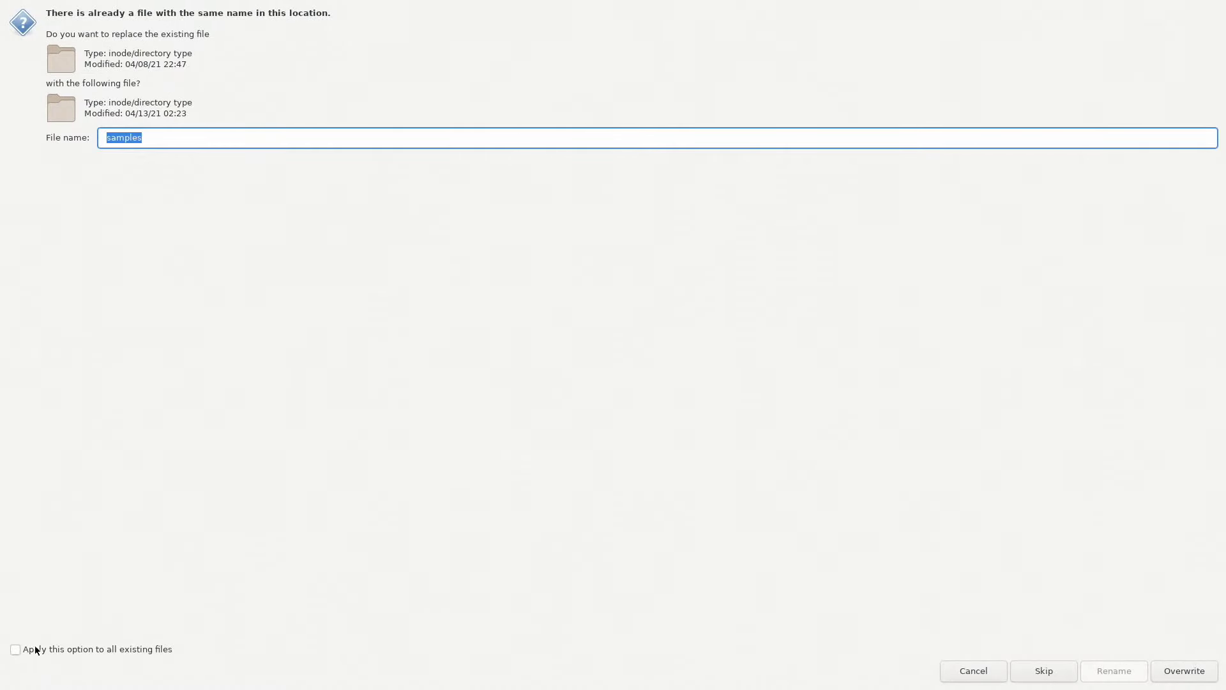
click(15, 649)
click(1204, 676)
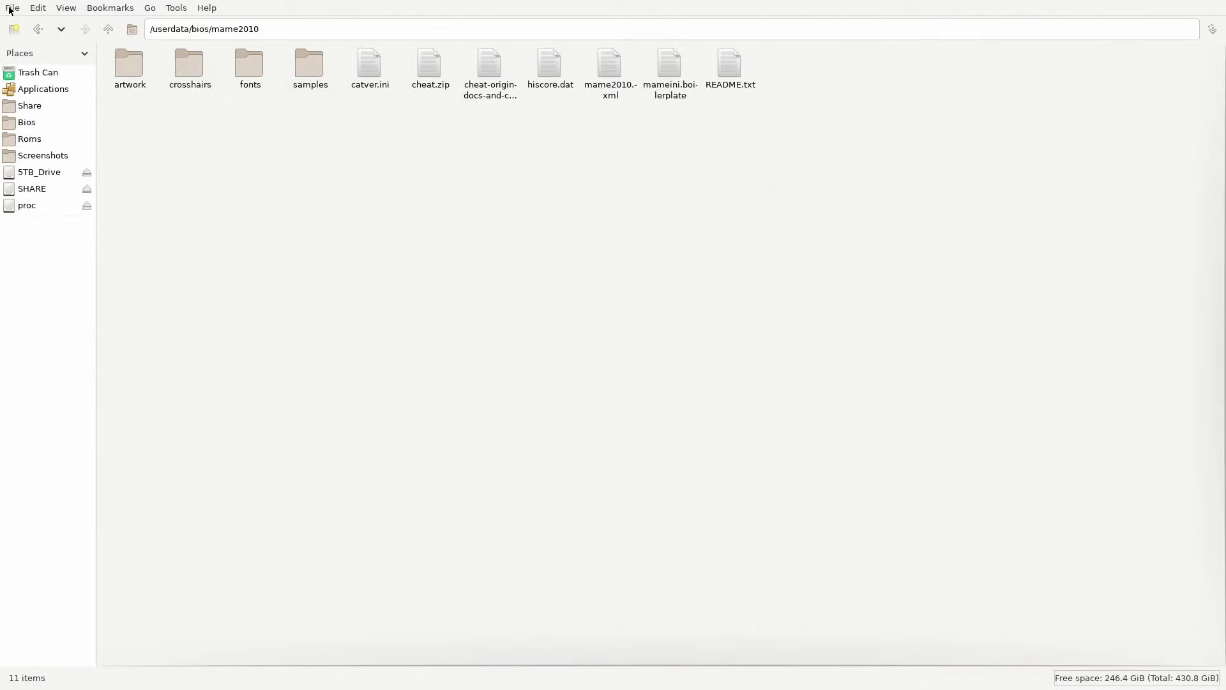
Copy the roms folder from Mame/MAME_2010_full_nonmerged_romsets on 5TB_Drive.
click(30, 170)
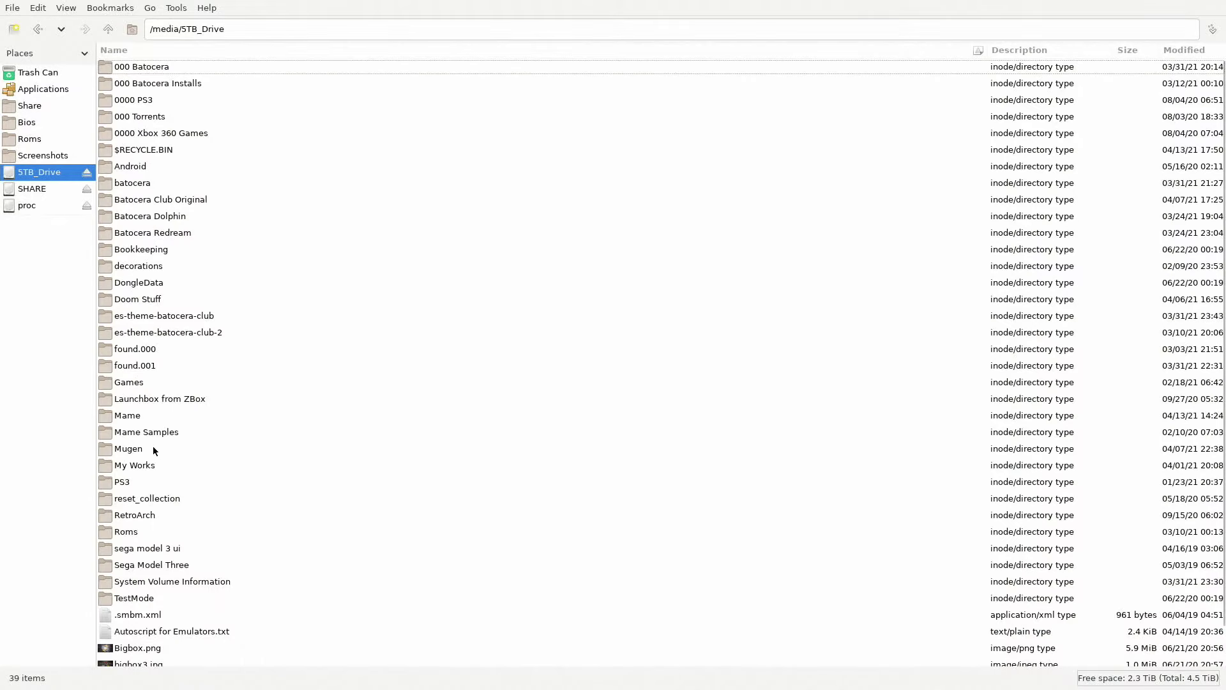
click(128, 416)
double_click(130, 416)
double_click(213, 115)
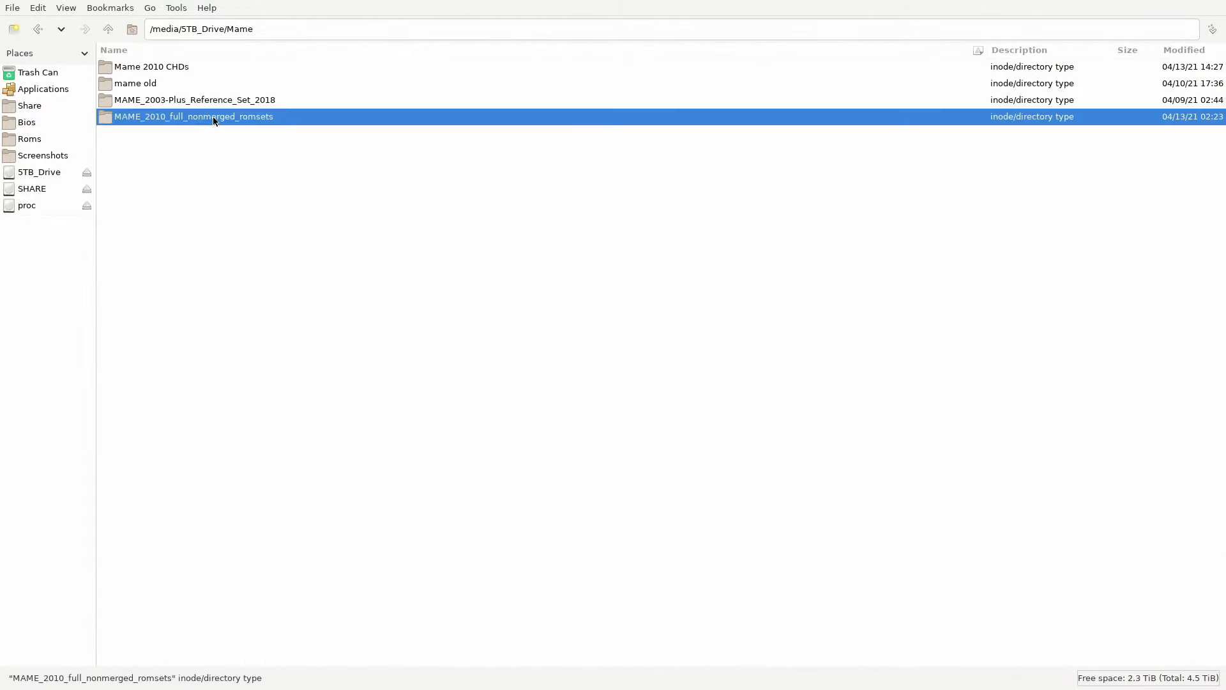
click(124, 68)
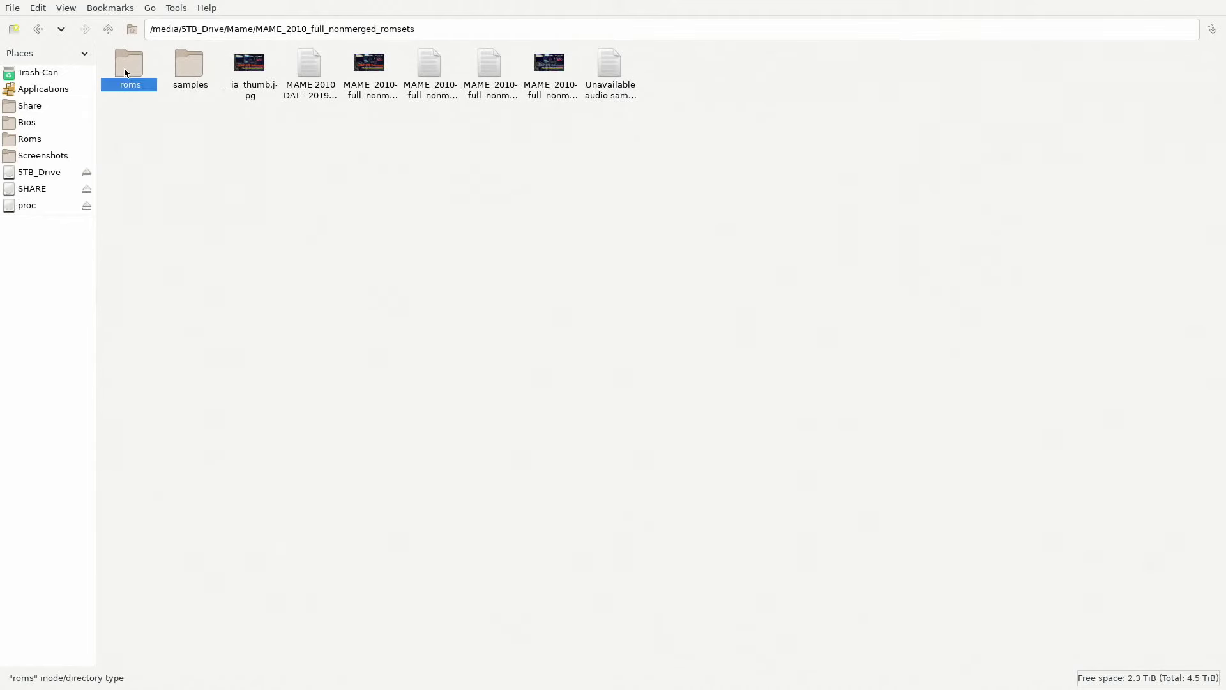
right_click(124, 67)
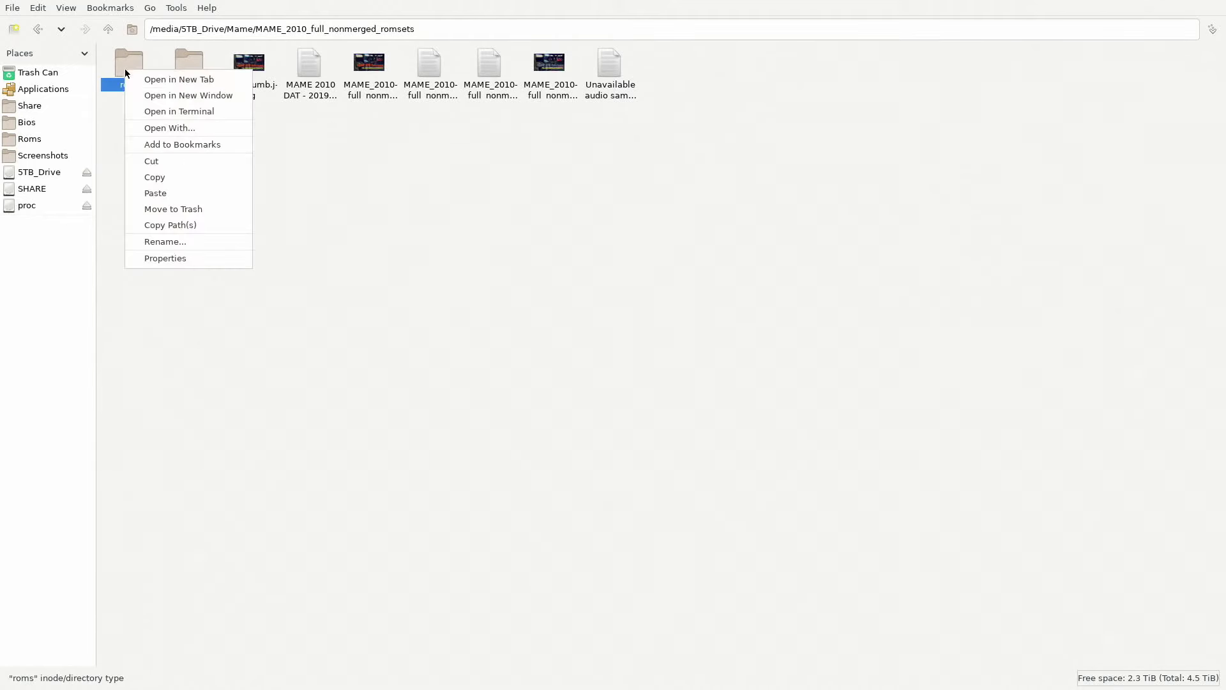
click(163, 178)
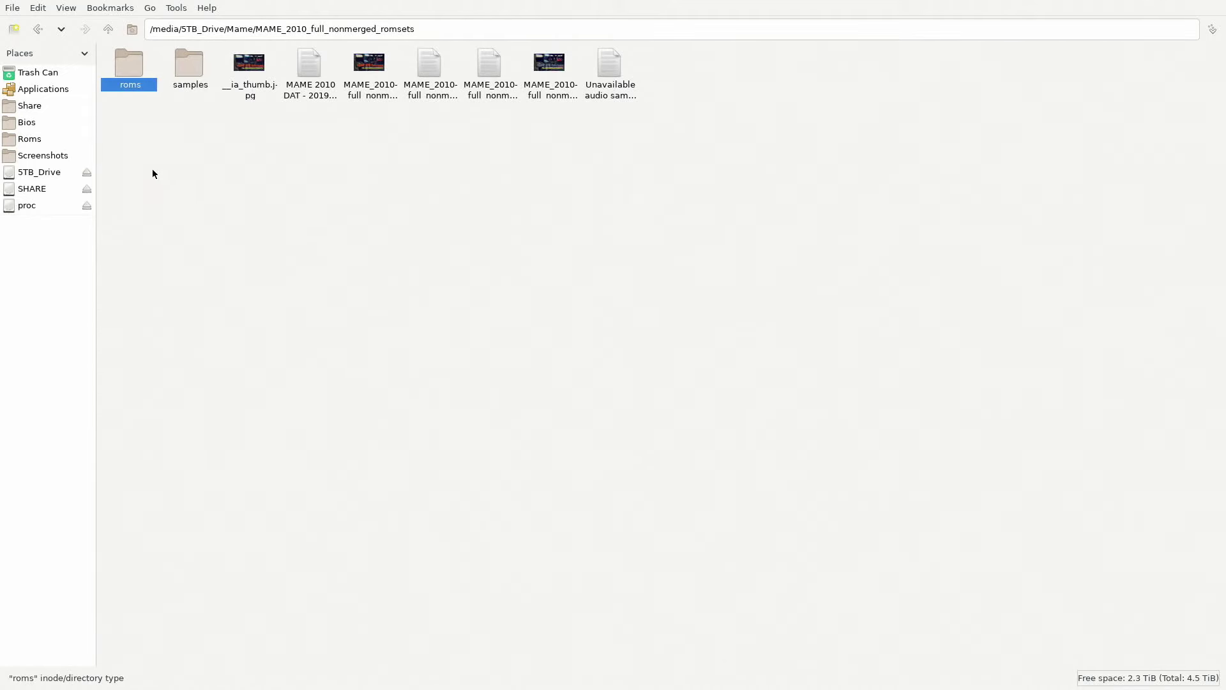
Paste the copied roms folder into /userdata/roms/mame.
click(35, 139)
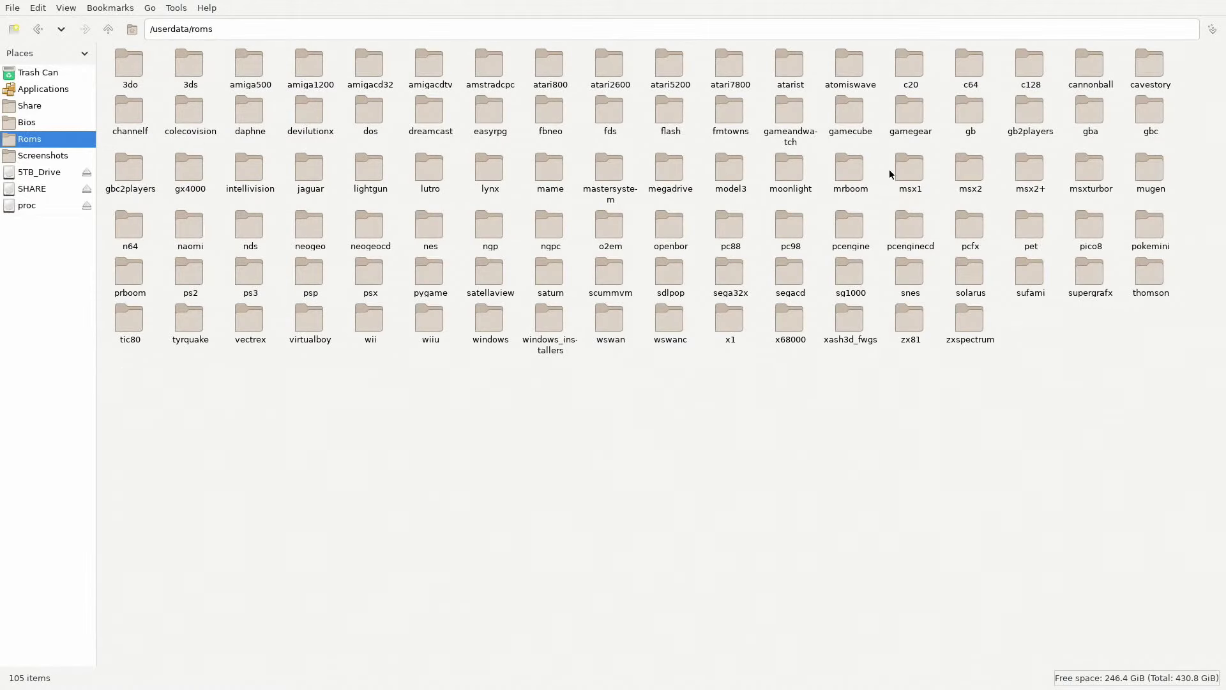
double_click(549, 170)
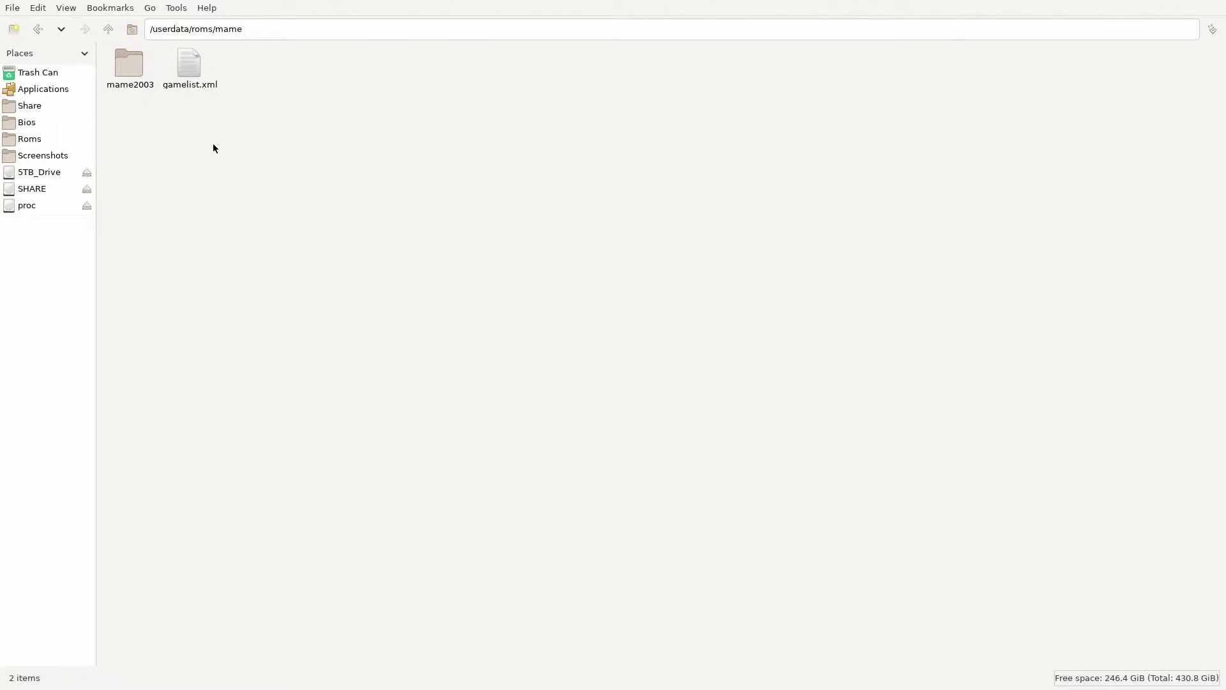
right_click(249, 149)
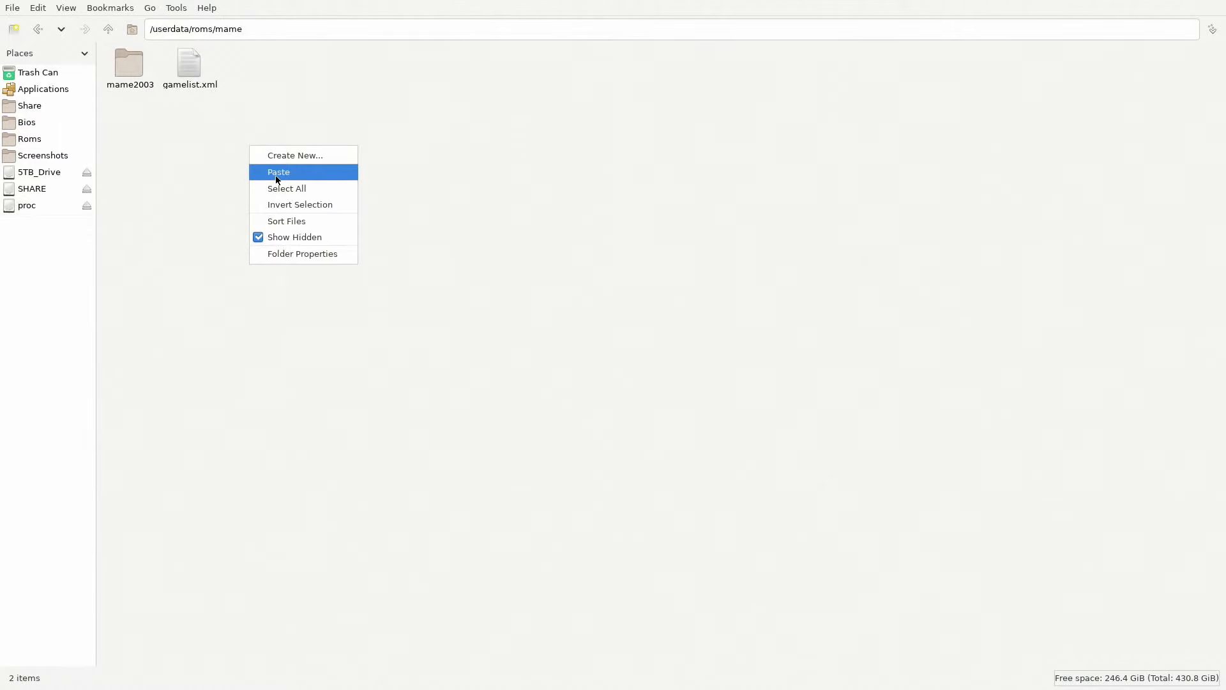
click(276, 173)
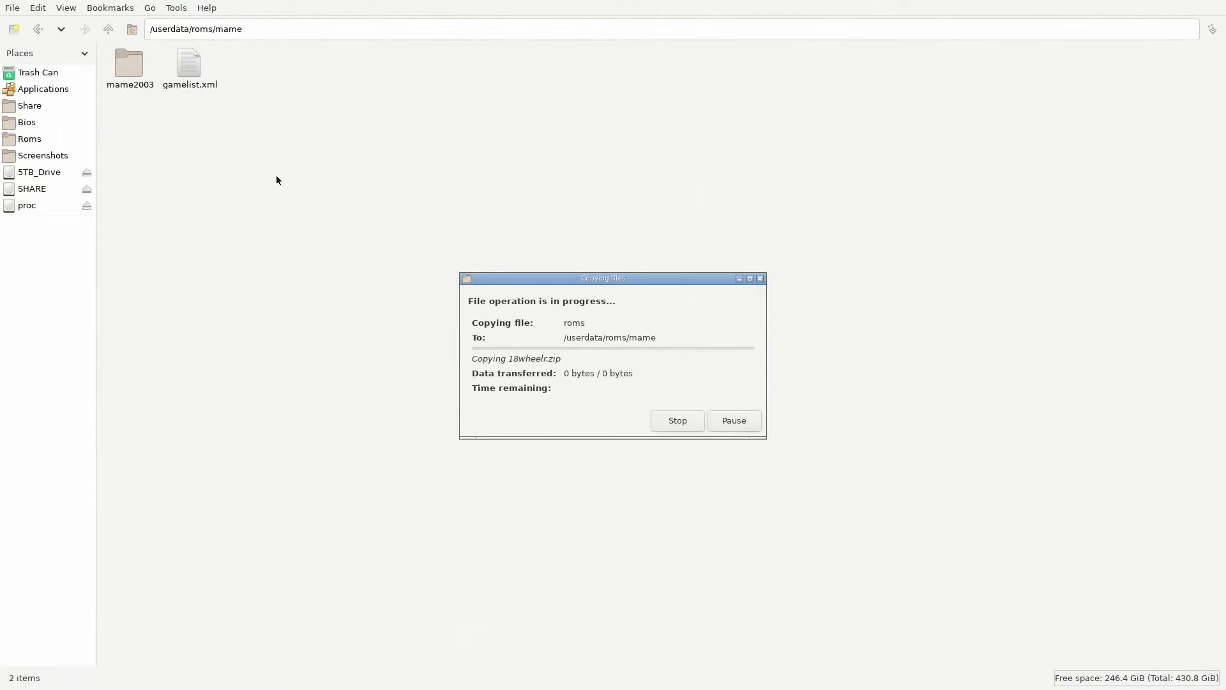